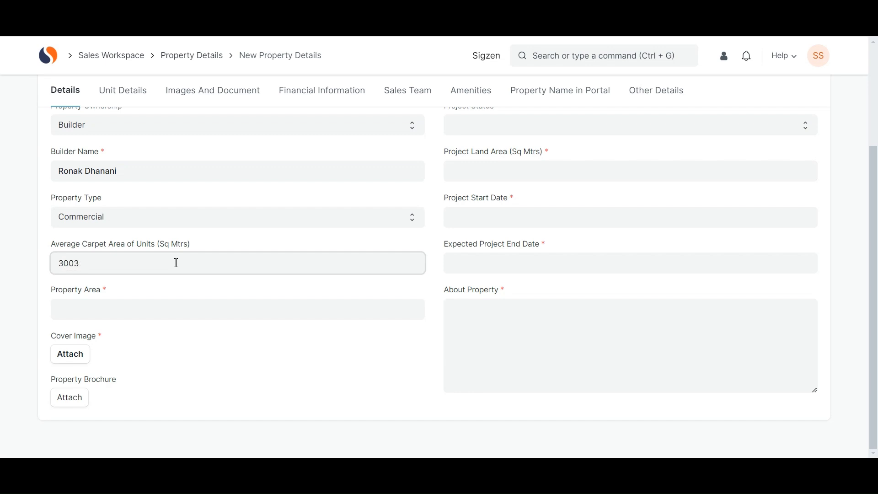
# - Enter 5000 as the property area
pyautogui.click(149, 303)
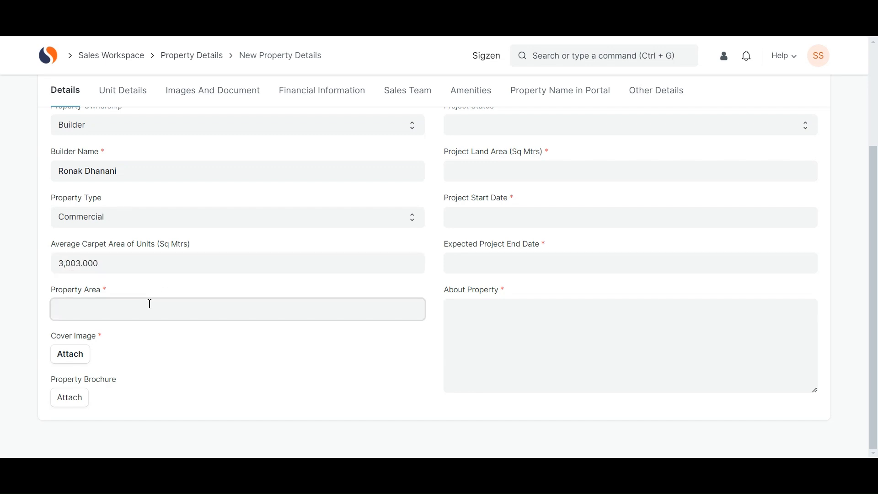
pyautogui.write('5000')
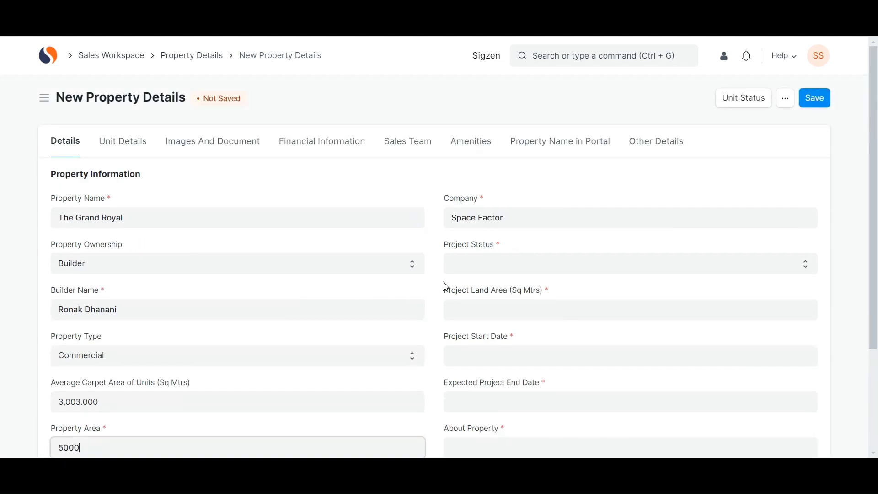
# - Attach image 1 as the public cover image of the property
pyautogui.click(71, 358)
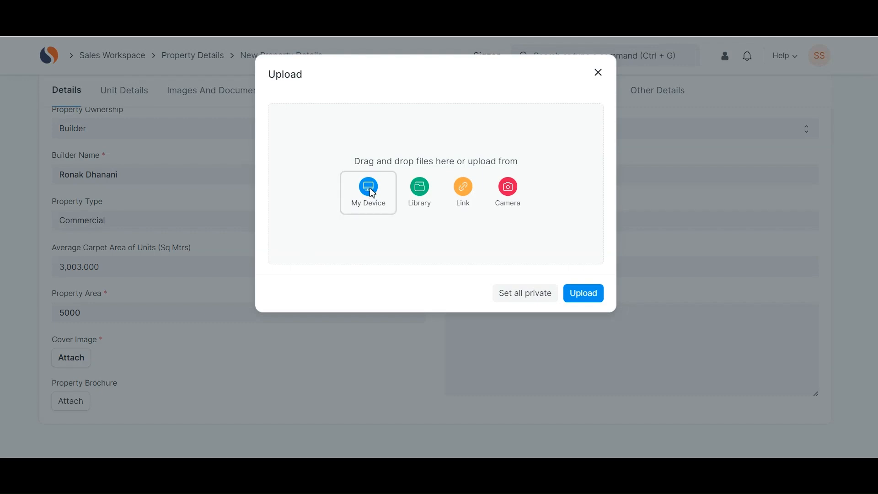
pyautogui.click(371, 189)
pyautogui.click(195, 94)
pyautogui.click(276, 240)
pyautogui.click(364, 145)
pyautogui.click(583, 192)
pyautogui.click(598, 72)
# - Set status to Under Construction with project dates 16-10-2024 to 16-10-2025
pyautogui.scroll(3, 553, 156)
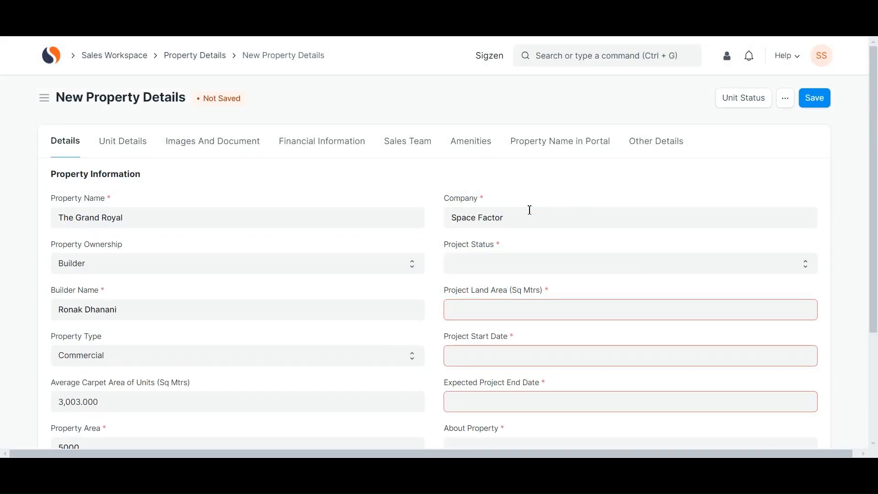
pyautogui.click(507, 264)
pyautogui.click(492, 295)
pyautogui.scroll(-2, 489, 300)
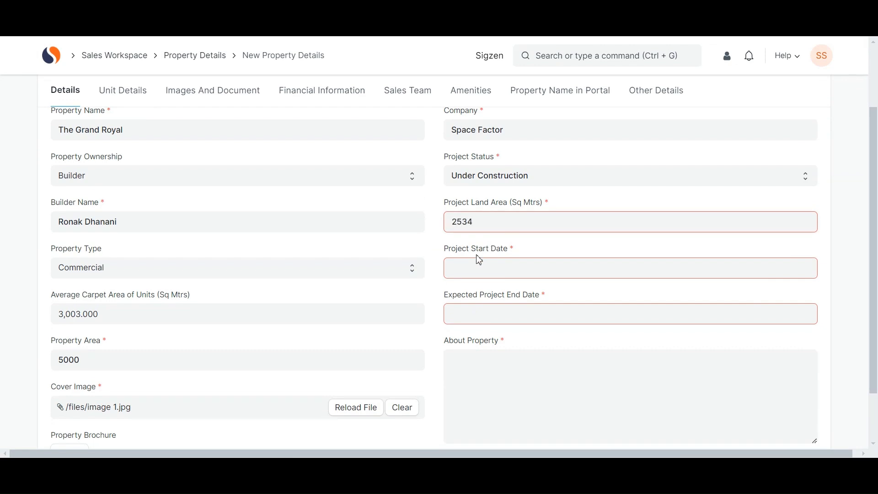
pyautogui.click(469, 269)
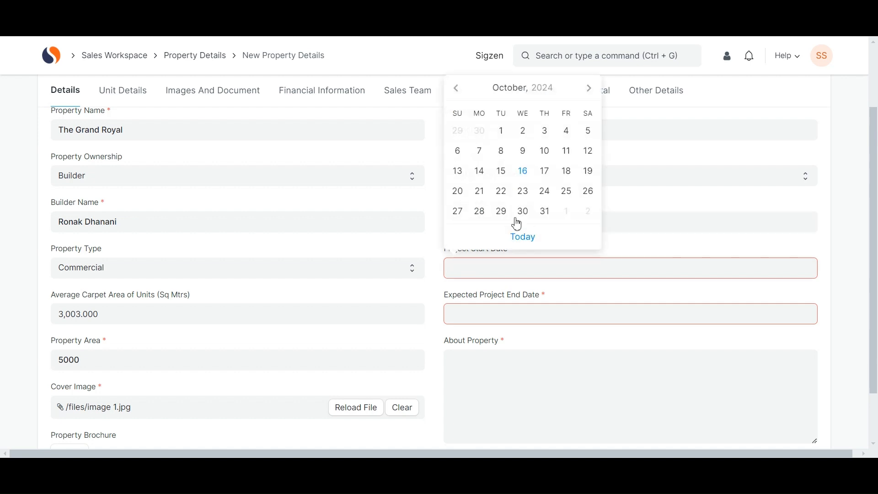
pyautogui.click(510, 236)
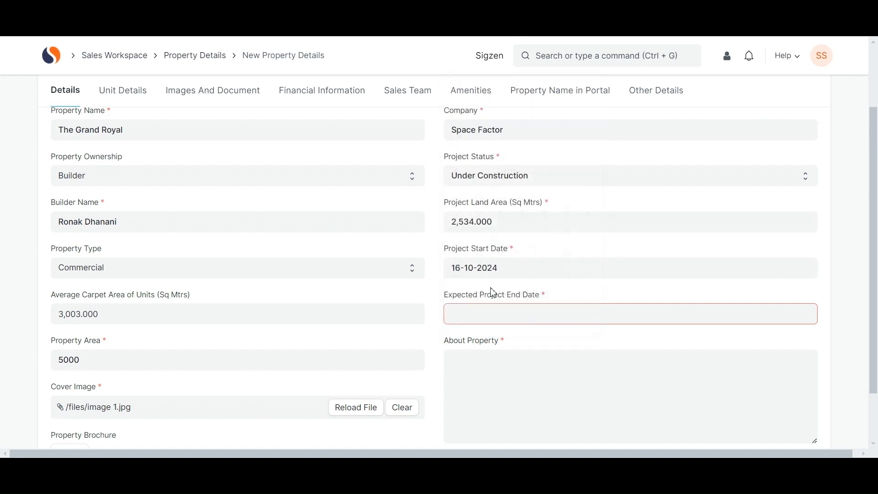
pyautogui.click(480, 319)
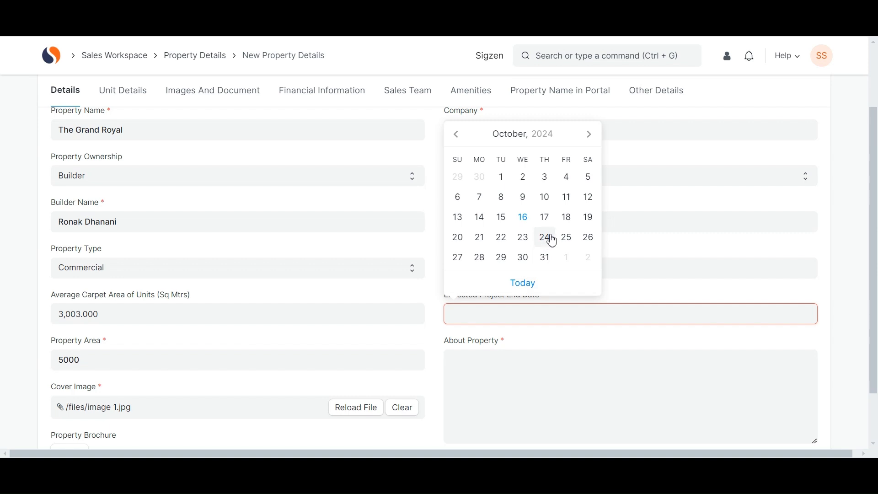
pyautogui.click(534, 283)
pyautogui.click(530, 311)
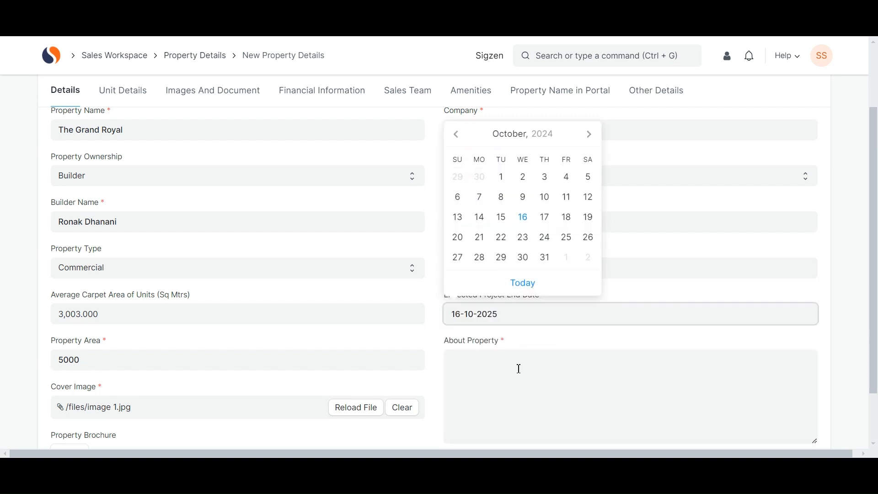
# - Write the About Property description 'Looking for the Commerical Property'
pyautogui.click(486, 386)
pyautogui.write('lookin')
pyautogui.hotkey('ctrl', 'BackSpace')
pyautogui.write('Looking for the Commerical ')
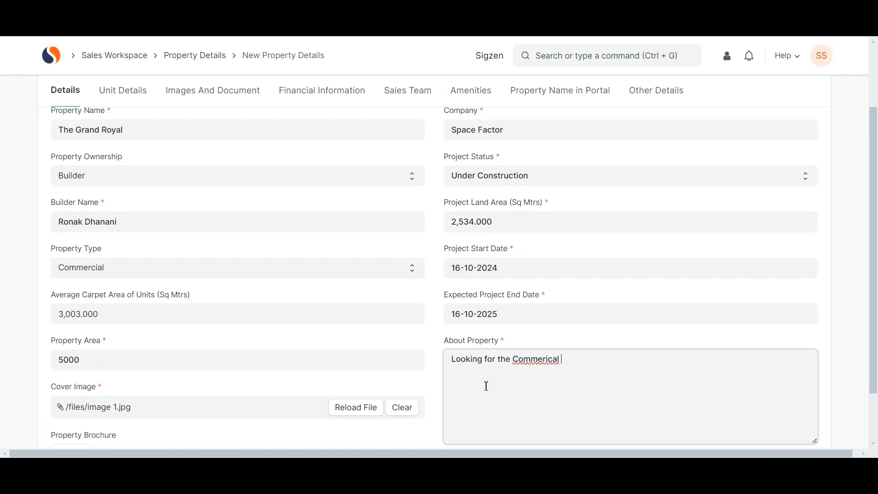
pyautogui.write('Property.')
pyautogui.scroll(-2, 435, 373)
# - Set the number of towers to 1 in Unit Details
pyautogui.click(123, 90)
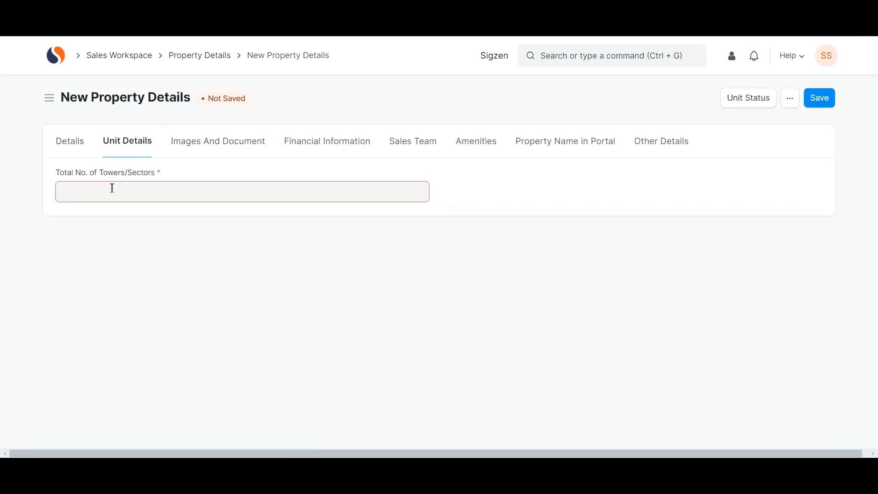
pyautogui.click(256, 184)
pyautogui.write('1')
pyautogui.click(231, 266)
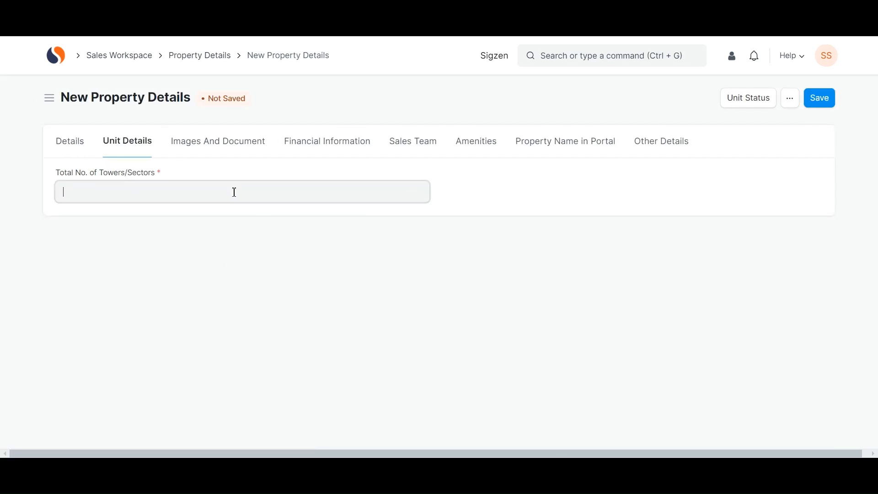
# - Add an Images row named The Grand Royal with public image 2 uploaded
pyautogui.click(250, 158)
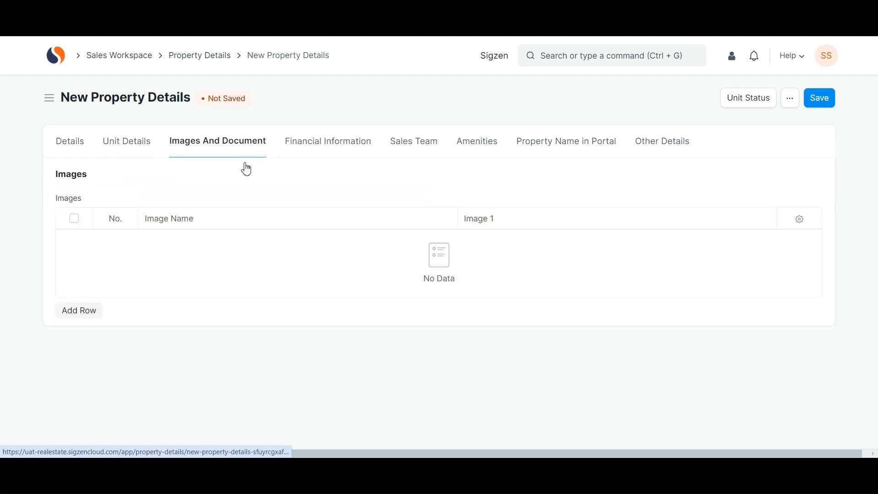
pyautogui.click(94, 311)
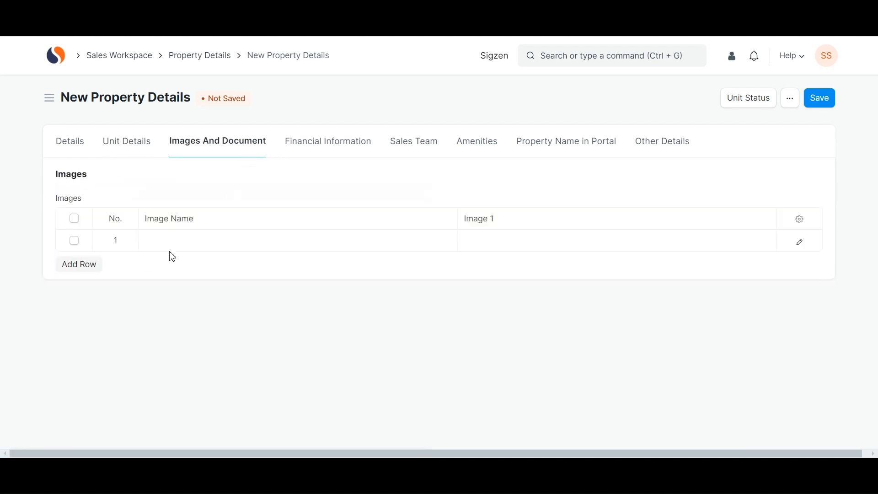
pyautogui.click(185, 249)
pyautogui.write('The Grand Royal')
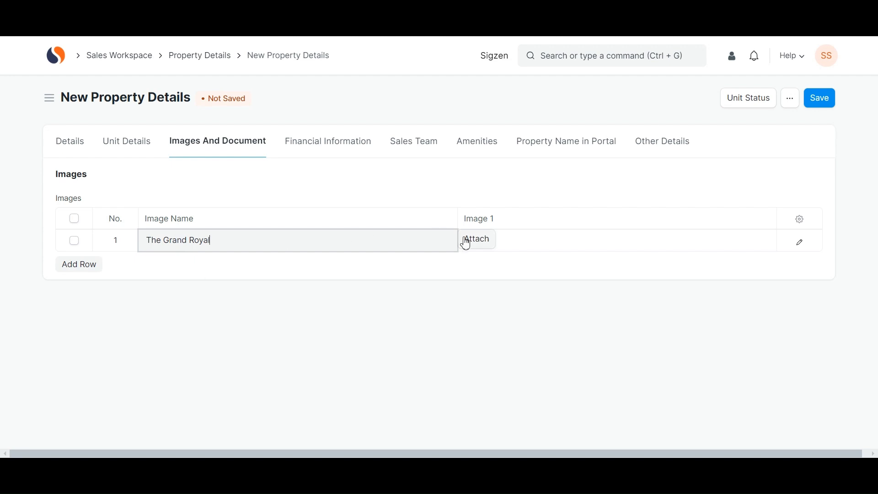
pyautogui.click(465, 241)
pyautogui.click(372, 197)
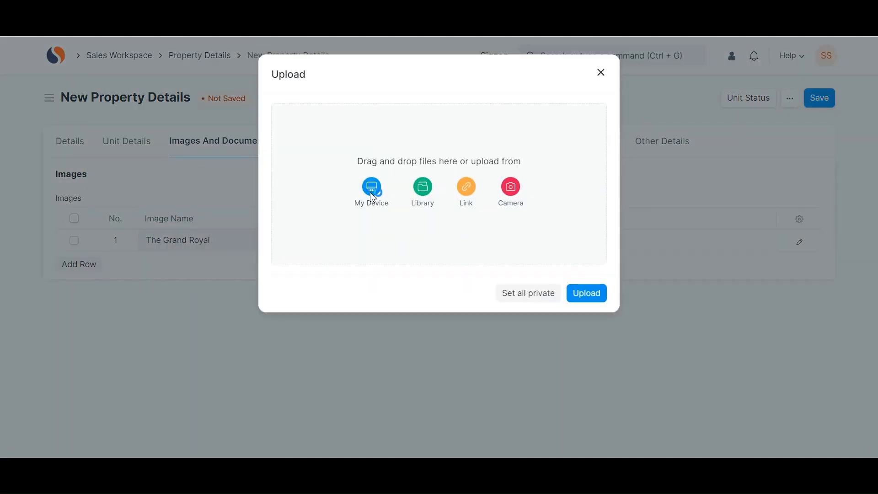
pyautogui.click(164, 105)
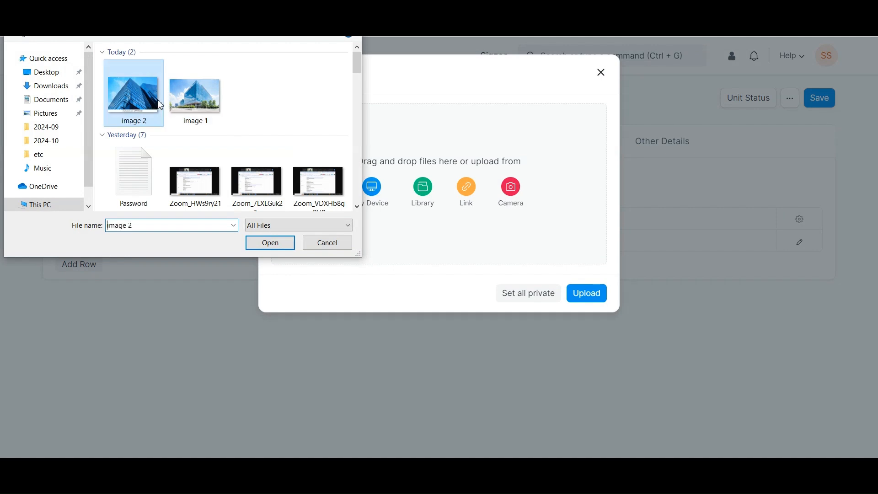
pyautogui.click(252, 249)
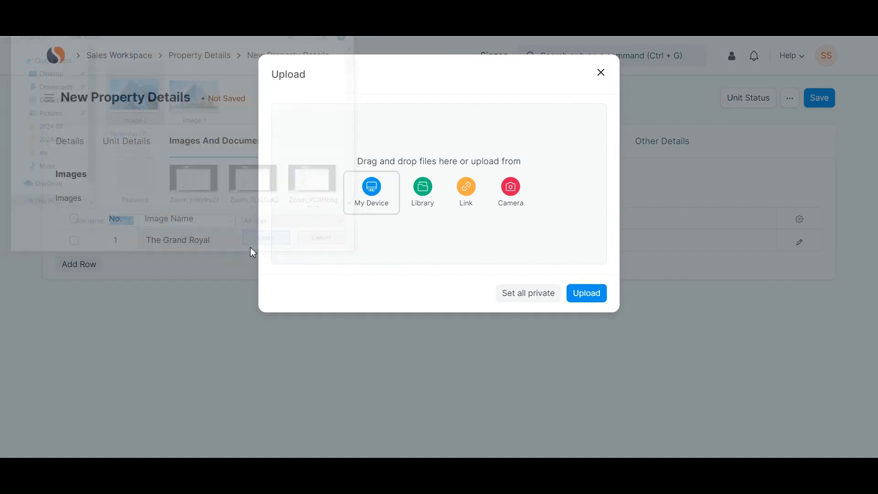
pyautogui.click(369, 147)
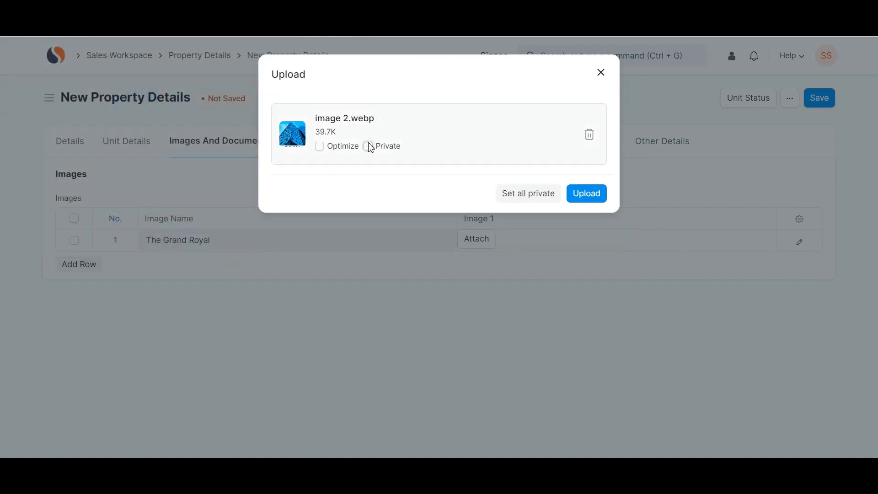
pyautogui.click(579, 193)
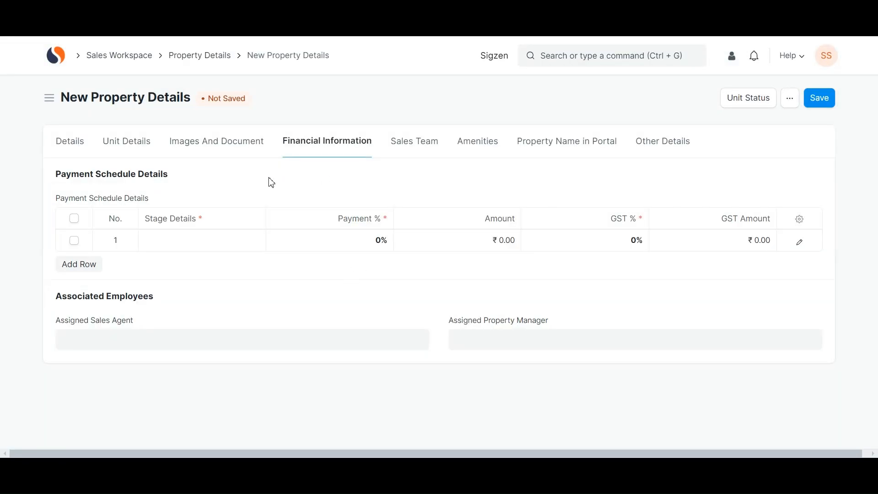
# - Add payment schedule stages 1, 2 and 3 at 35/35/30 percent
pyautogui.click(253, 151)
pyautogui.click(351, 145)
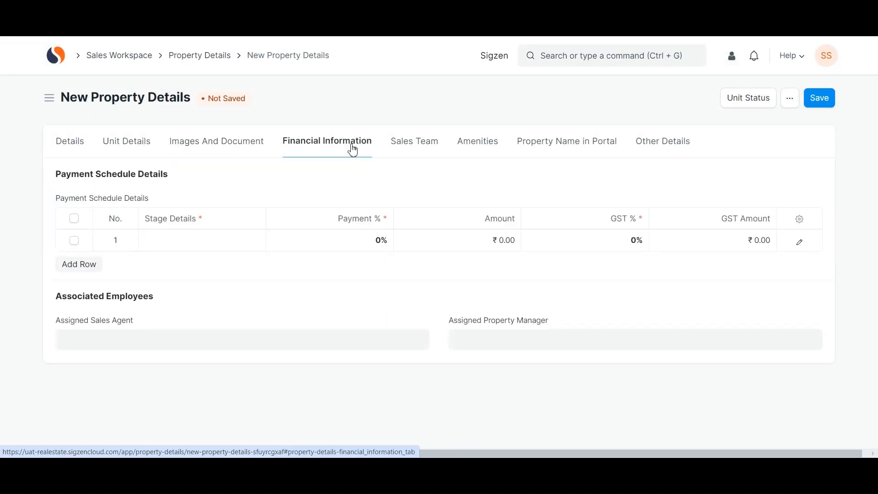
pyautogui.click(212, 240)
pyautogui.write('1')
pyautogui.click(305, 243)
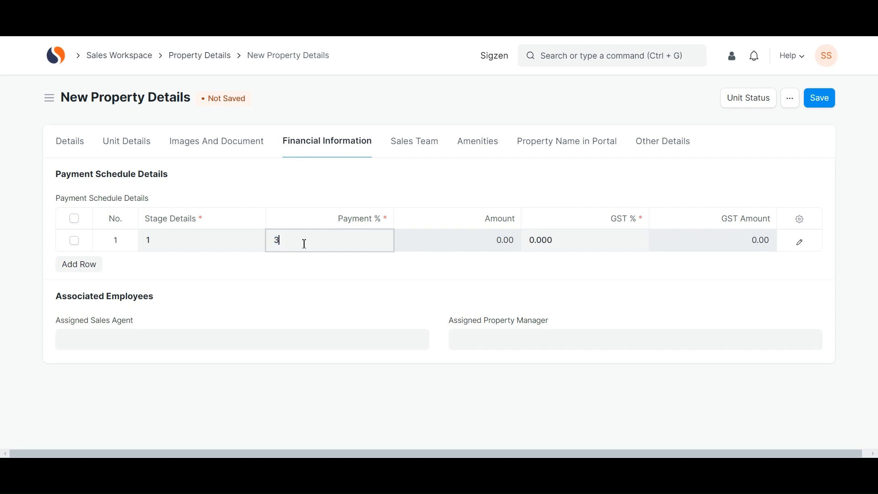
pyautogui.click(75, 263)
pyautogui.write('2')
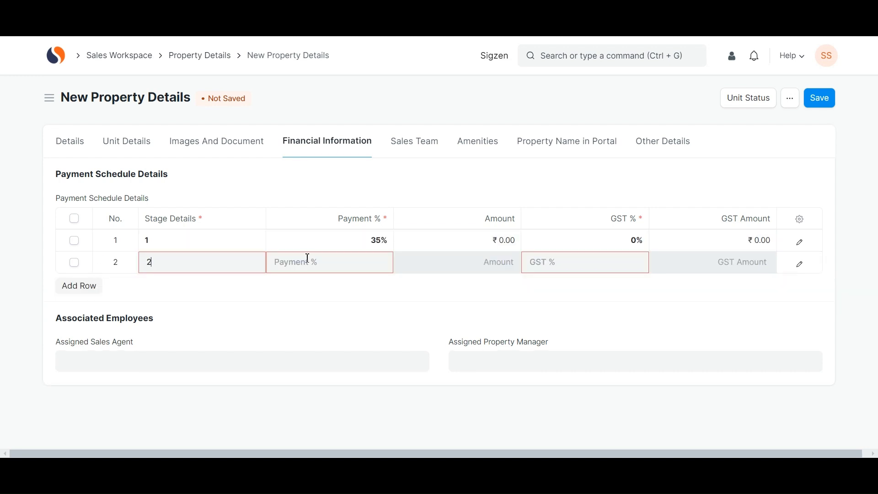
pyautogui.click(307, 259)
pyautogui.write('35')
pyautogui.click(79, 285)
pyautogui.click(163, 284)
pyautogui.write('3')
pyautogui.click(298, 281)
pyautogui.click(308, 319)
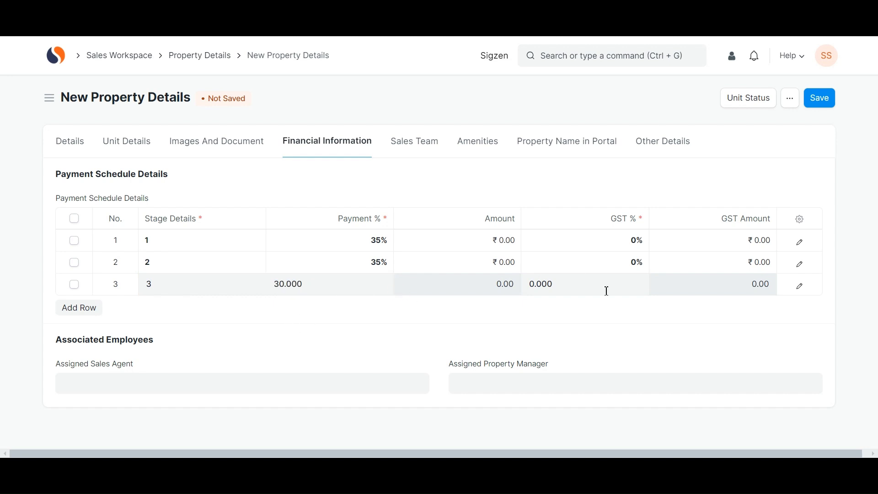
# - Add Parth and Ravi to the sales team at 50% contribution each
pyautogui.click(407, 142)
pyautogui.click(82, 286)
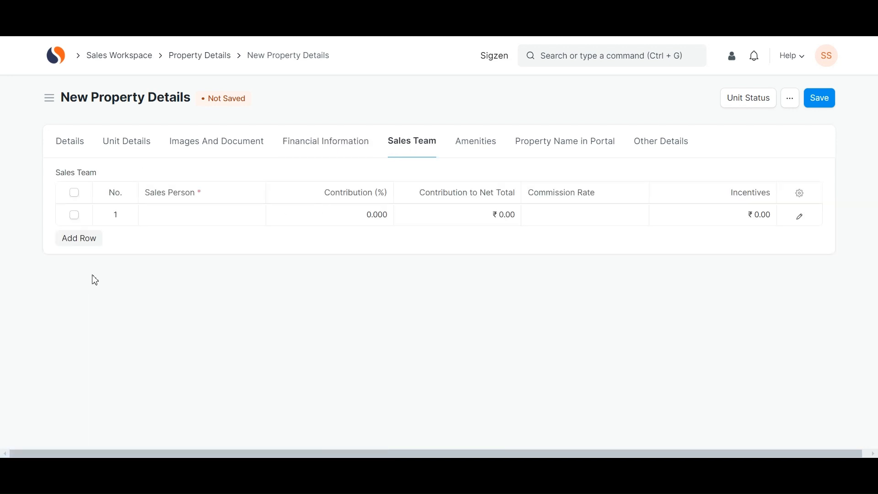
pyautogui.click(213, 213)
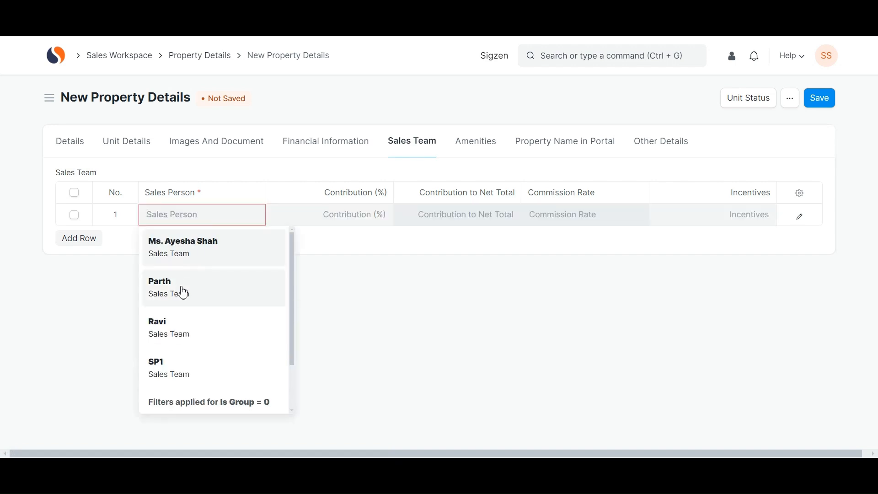
pyautogui.click(183, 292)
pyautogui.click(319, 218)
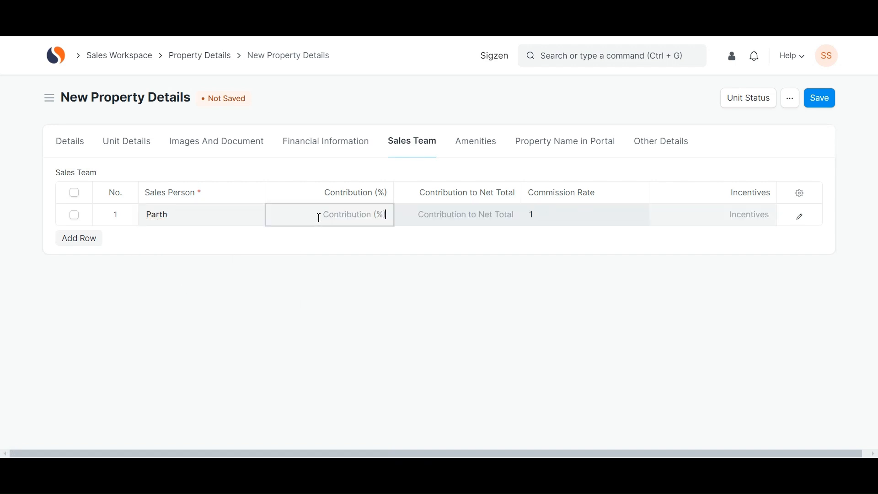
pyautogui.write('50')
pyautogui.click(68, 237)
pyautogui.click(168, 237)
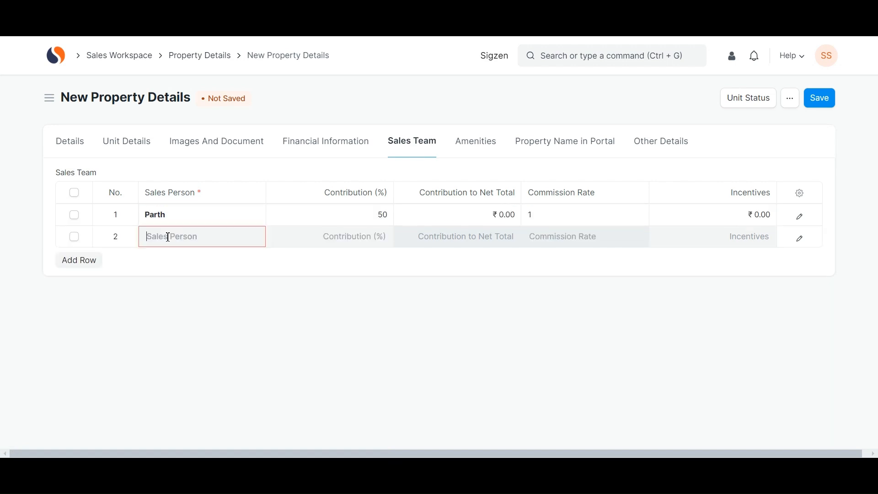
pyautogui.click(162, 350)
pyautogui.click(313, 240)
pyautogui.write('50')
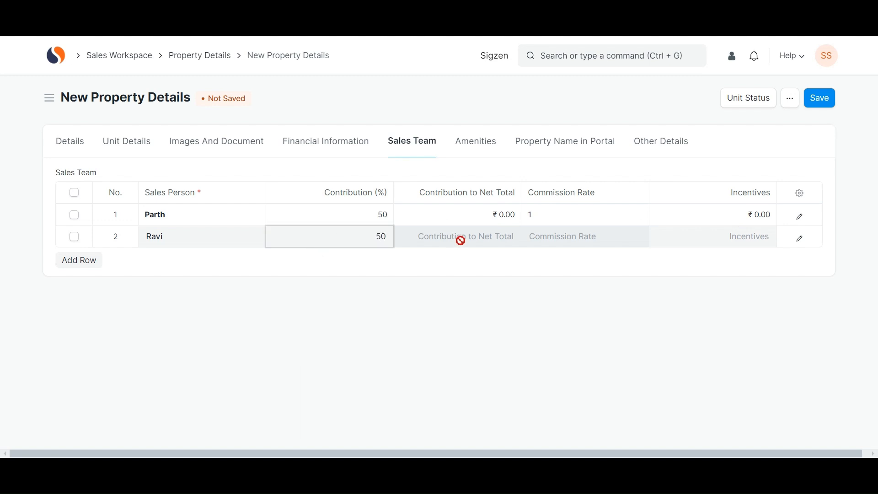
pyautogui.click(482, 143)
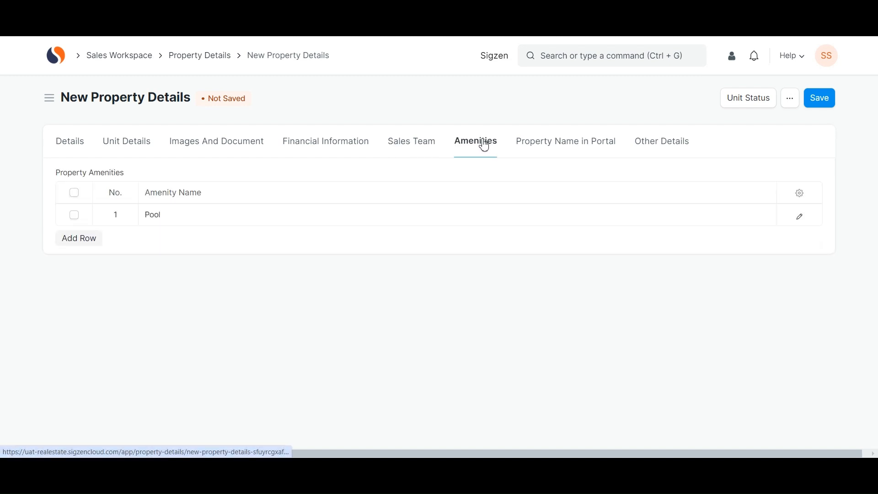
# - Add Fire Safety and Road as amenities after Pool
pyautogui.click(185, 223)
pyautogui.click(85, 240)
pyautogui.click(174, 238)
pyautogui.click(174, 238)
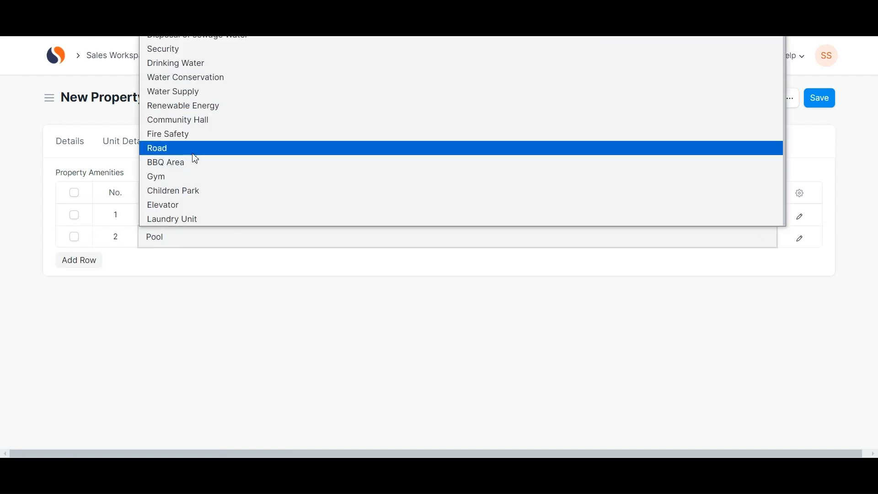
pyautogui.click(214, 134)
pyautogui.click(79, 260)
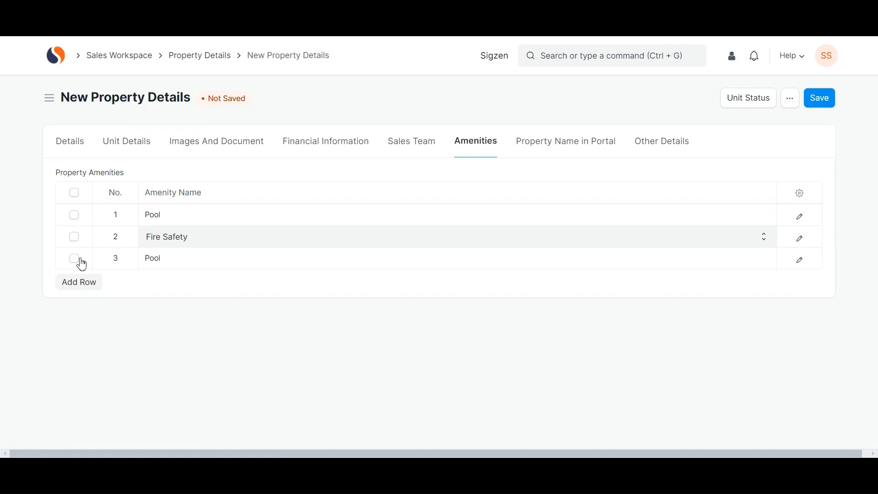
pyautogui.click(169, 260)
pyautogui.click(167, 258)
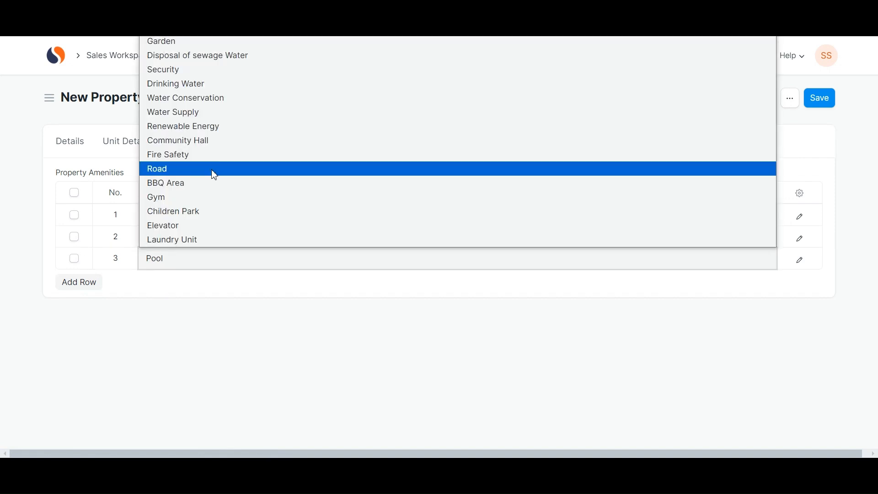
pyautogui.click(215, 174)
# - Tick 99Acres and Housing.com portals and enter the property name for each
pyautogui.click(534, 142)
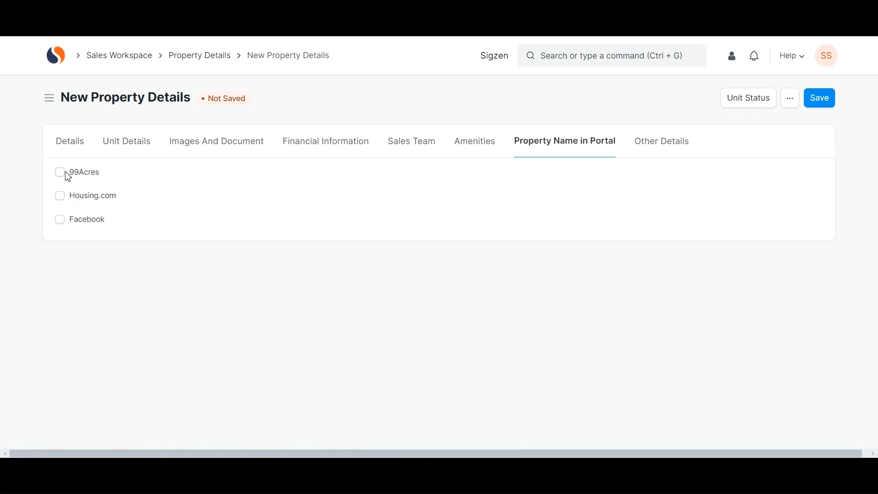
pyautogui.click(64, 173)
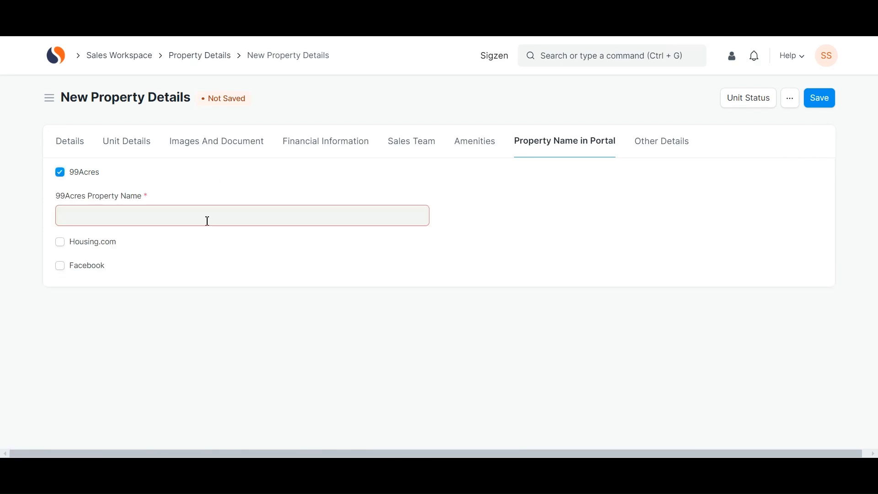
pyautogui.write('The D')
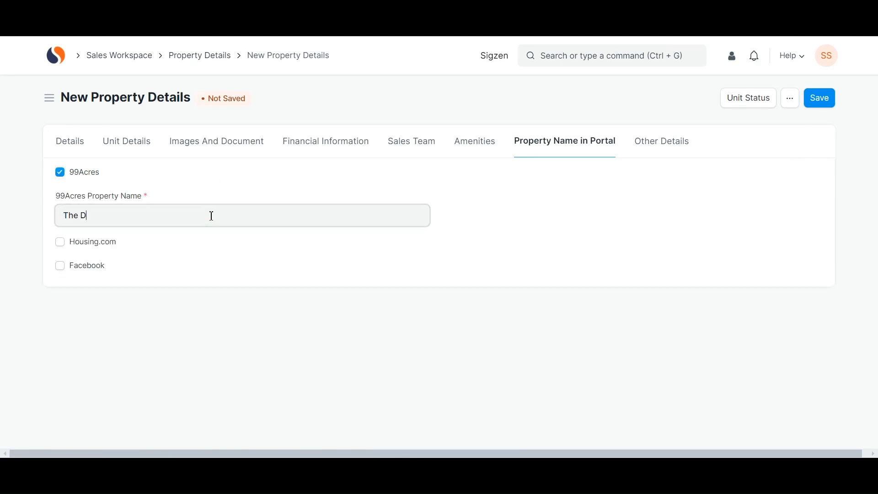
pyautogui.press('BackSpace')
pyautogui.write('Grand Royal')
pyautogui.click(86, 251)
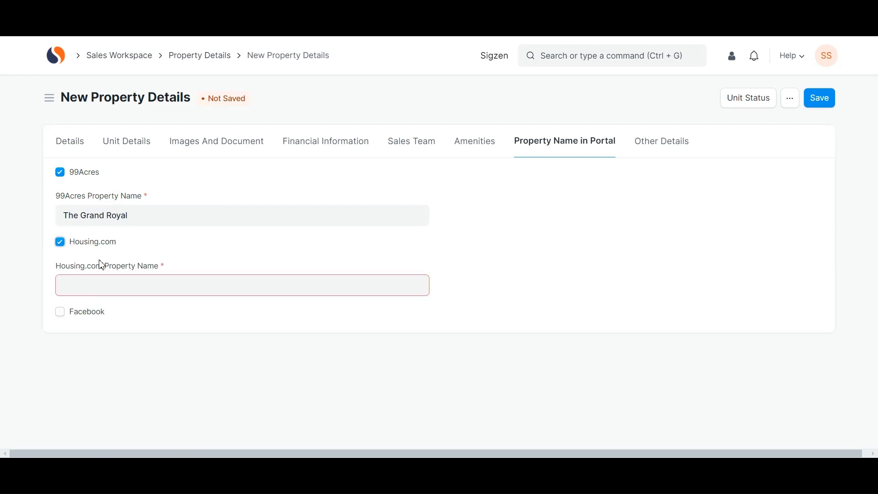
pyautogui.write('The Grand Roy')
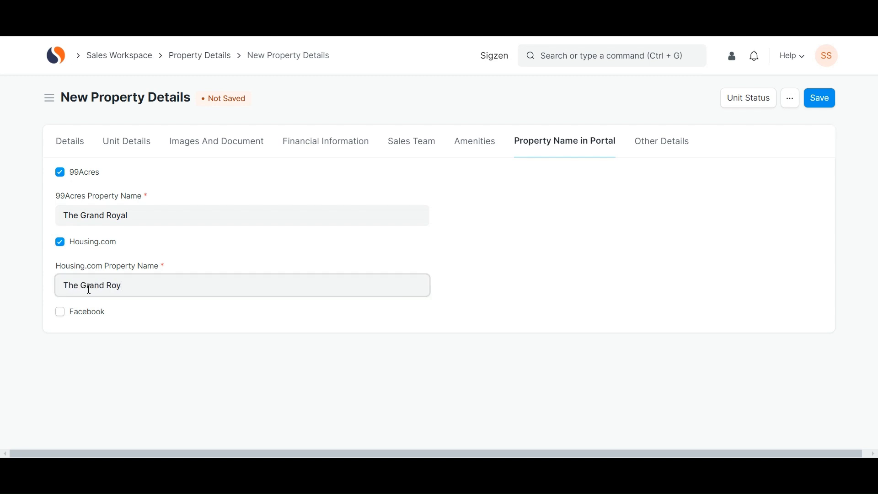
pyautogui.click(332, 152)
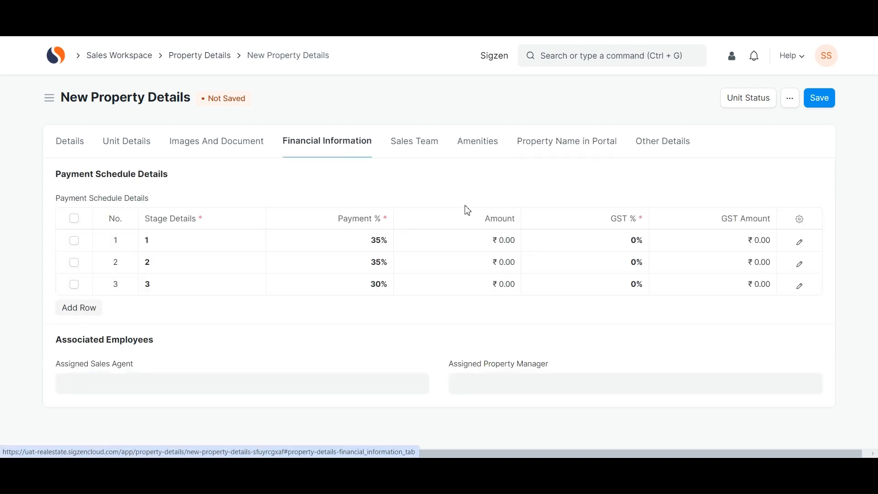
# - Set 12% GST on all three payment stages
pyautogui.click(558, 234)
pyautogui.write('12')
pyautogui.click(574, 261)
pyautogui.write('12')
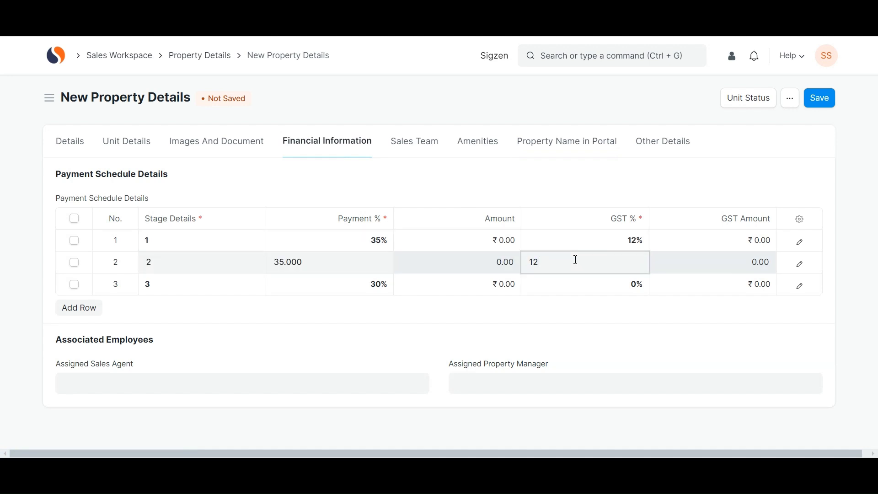
pyautogui.click(572, 282)
pyautogui.write('12')
# - Save and submit The Grand Royal, then search for 'address'
pyautogui.click(818, 99)
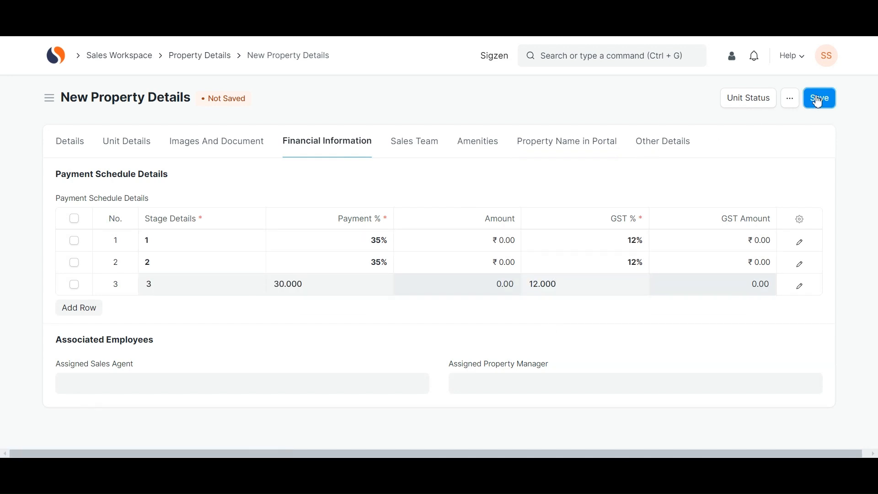
pyautogui.click(814, 99)
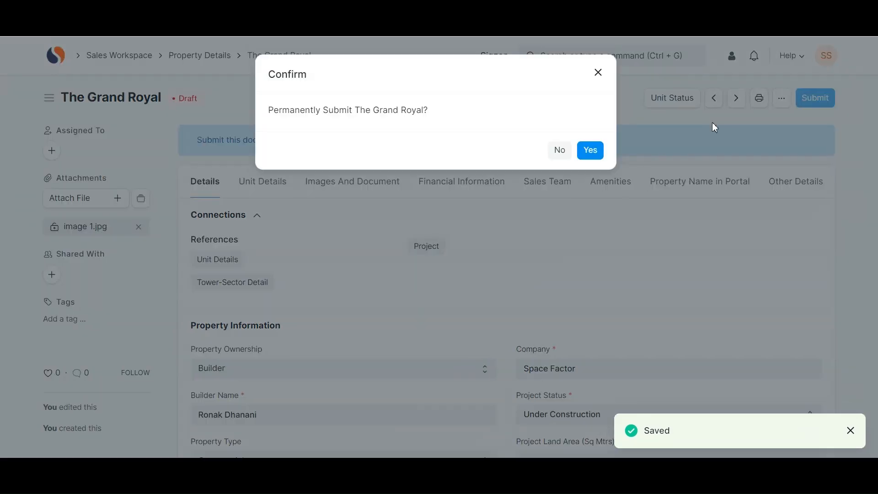
pyautogui.click(595, 155)
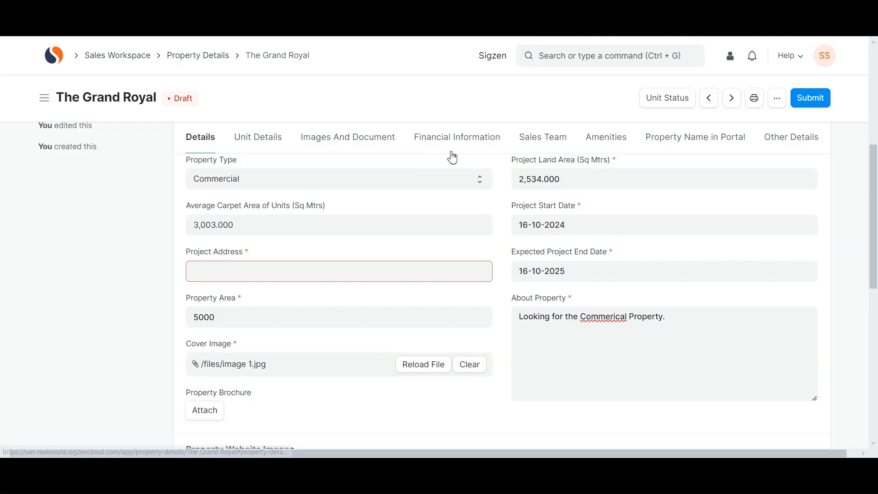
pyautogui.click(620, 57)
pyautogui.write('address')
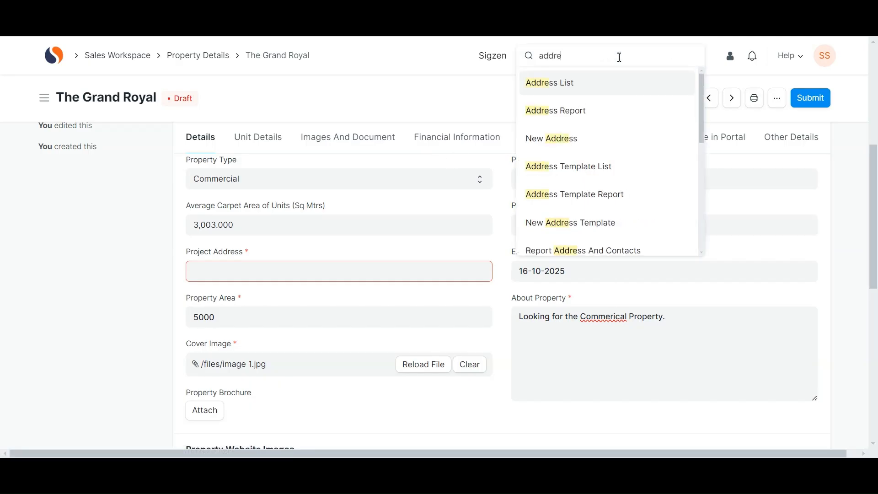
# - Start a new address linked to the Property Details record The Grand Royal
pyautogui.click(596, 82)
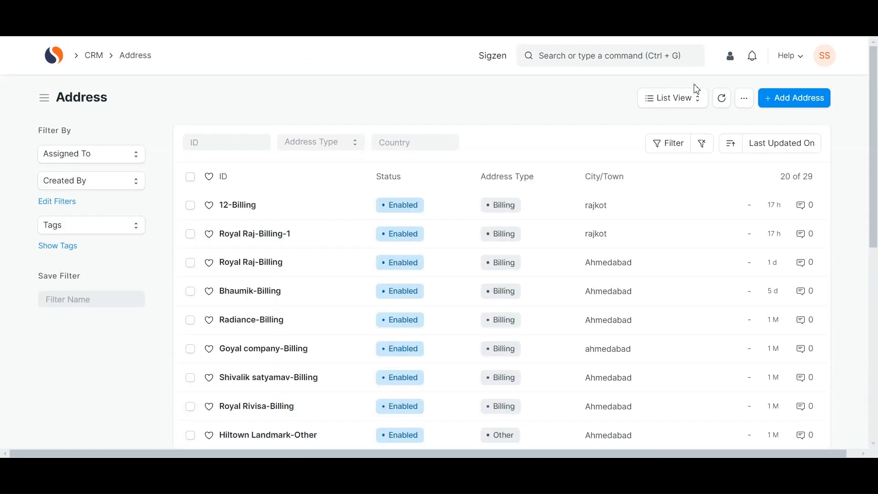
pyautogui.click(775, 98)
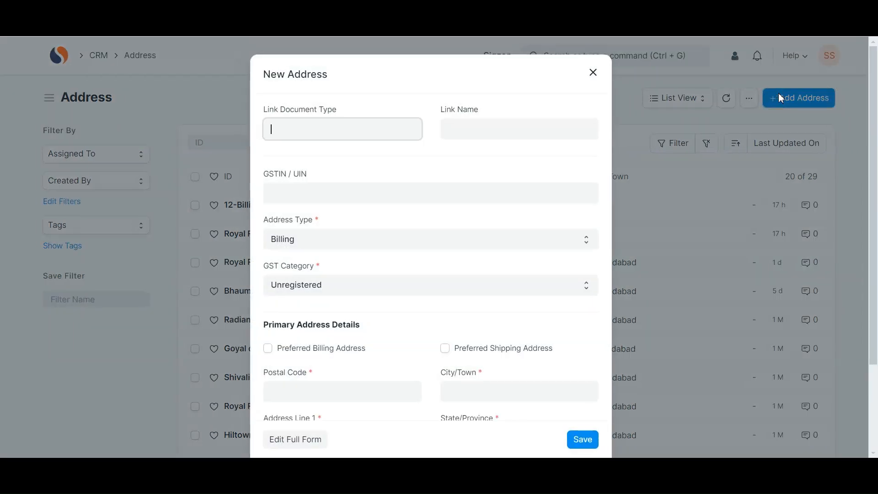
pyautogui.click(385, 129)
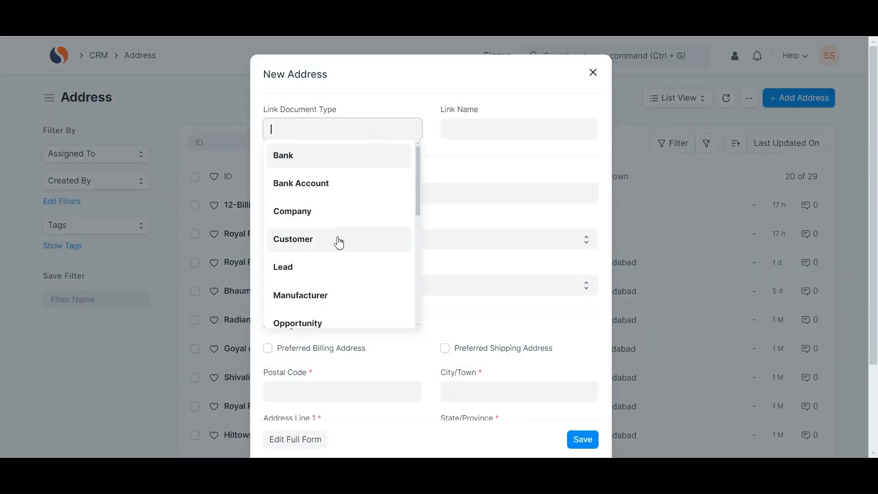
pyautogui.scroll(-5, 339, 244)
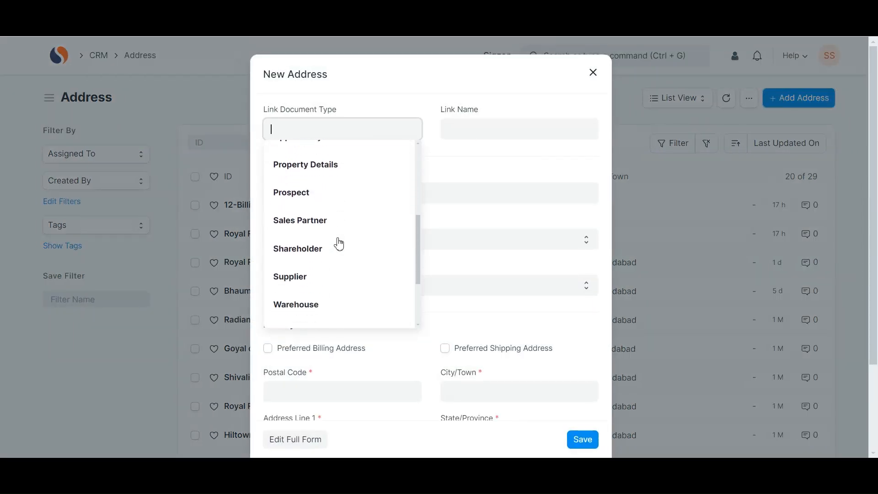
pyautogui.click(360, 172)
pyautogui.click(465, 128)
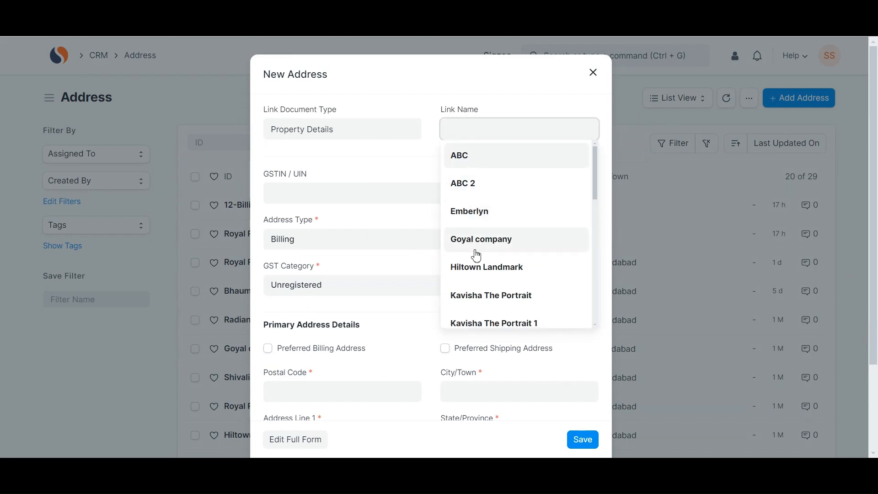
pyautogui.write('the')
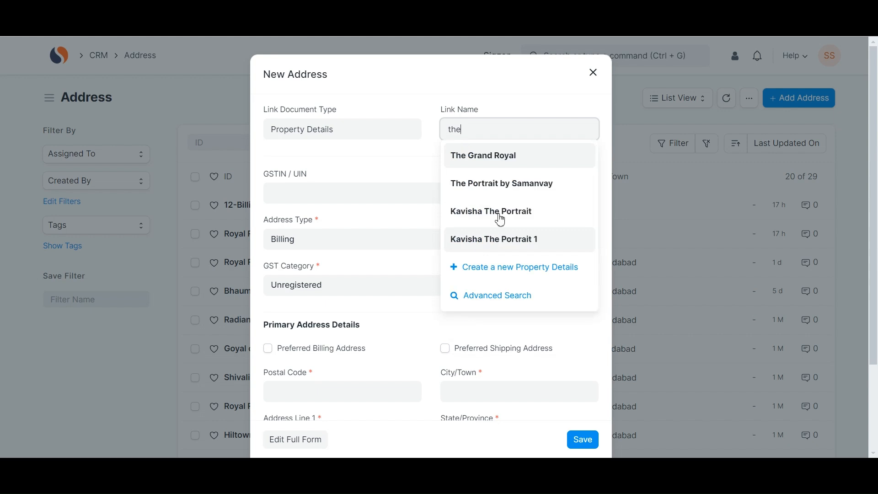
pyautogui.click(533, 165)
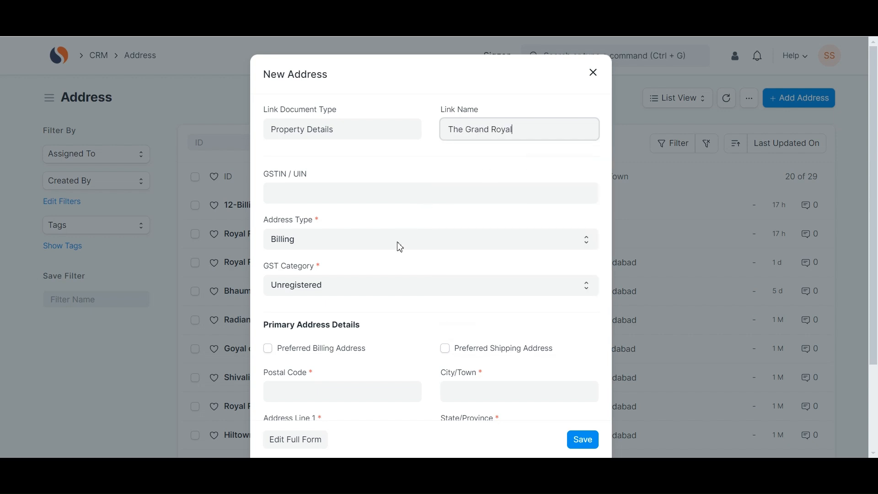
pyautogui.scroll(-3, 398, 242)
# - Fill postal code 382350, city Ahmedabad, New India Colony, state Gujarat, and save
pyautogui.click(364, 276)
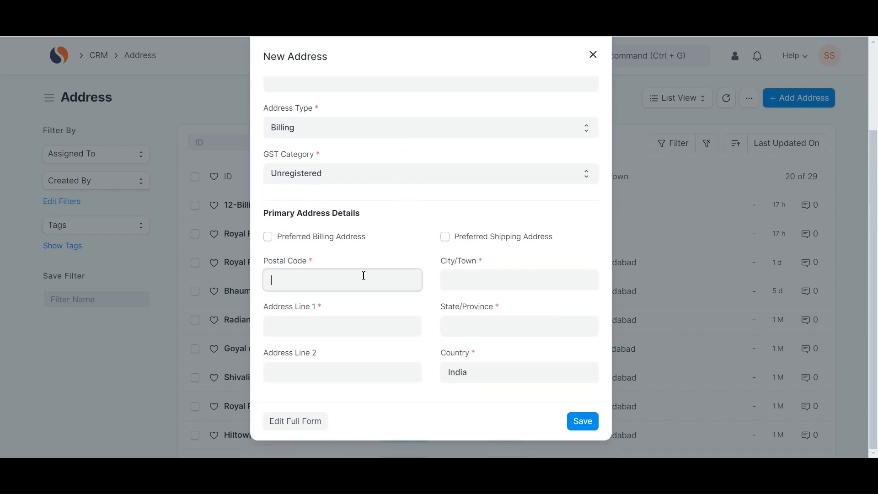
pyautogui.write('382350')
pyautogui.click(465, 285)
pyautogui.write('Ahmedabad')
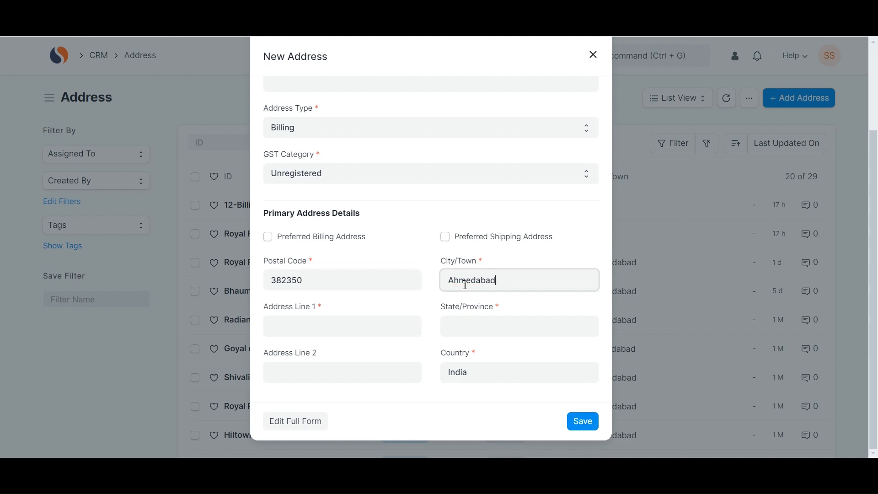
pyautogui.click(453, 343)
pyautogui.click(370, 335)
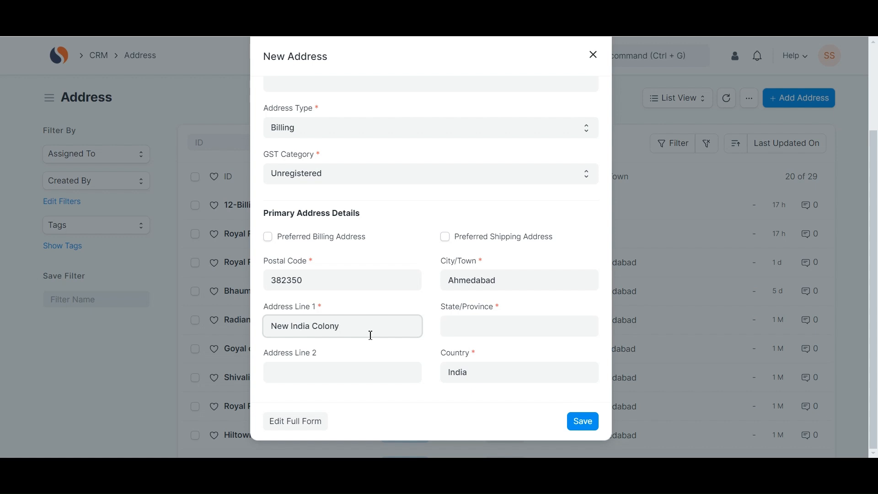
pyautogui.click(454, 332)
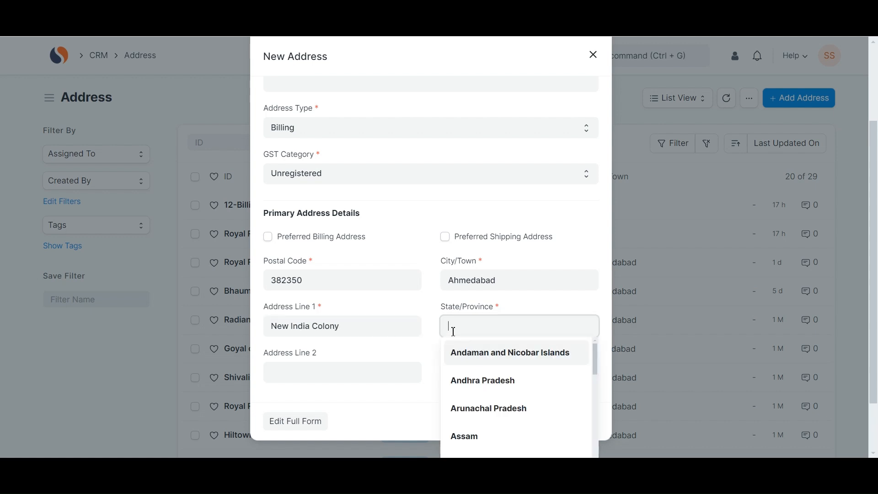
pyautogui.write('gujarat')
pyautogui.click(466, 351)
pyautogui.click(578, 420)
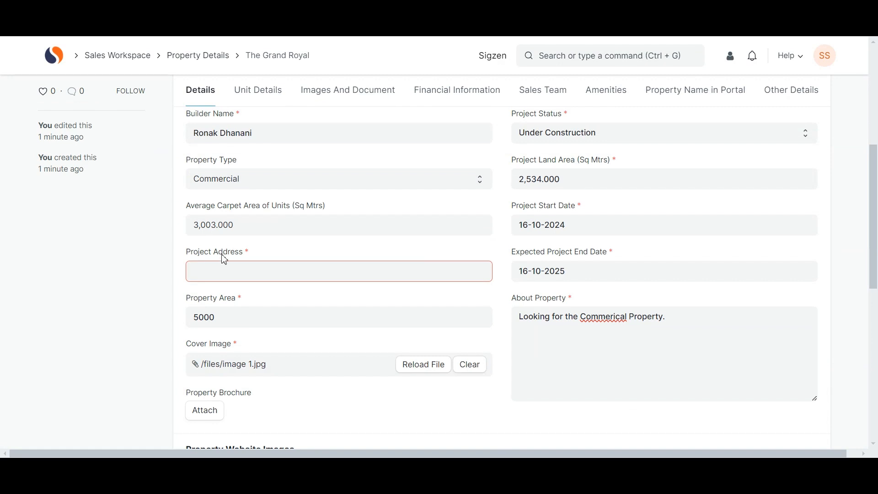
# - Set the project address to The Grand Royal-Billing
pyautogui.click(219, 267)
pyautogui.click(223, 297)
pyautogui.scroll(-5, 280, 333)
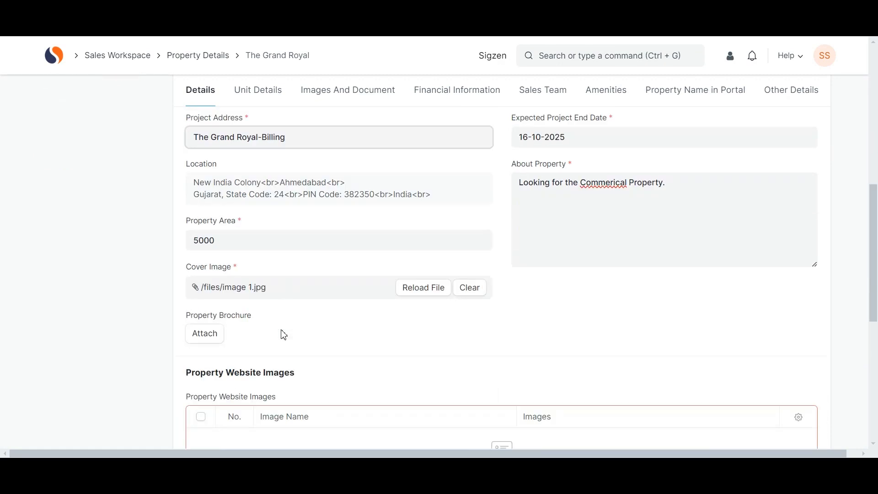
# - Add a website image row with public image 1 and submit the property
pyautogui.click(210, 421)
pyautogui.scroll(-5, 349, 274)
pyautogui.click(349, 171)
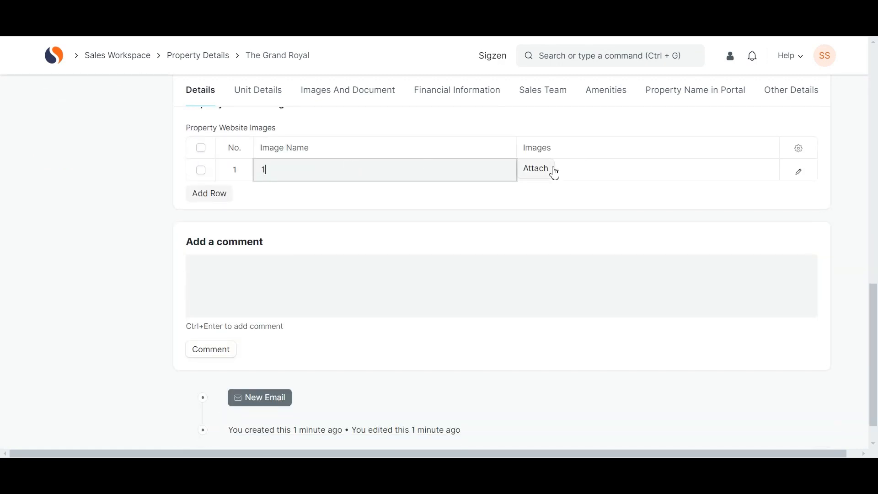
pyautogui.click(559, 167)
pyautogui.click(380, 196)
pyautogui.click(191, 103)
pyautogui.click(275, 241)
pyautogui.click(364, 146)
pyautogui.click(583, 193)
pyautogui.click(808, 97)
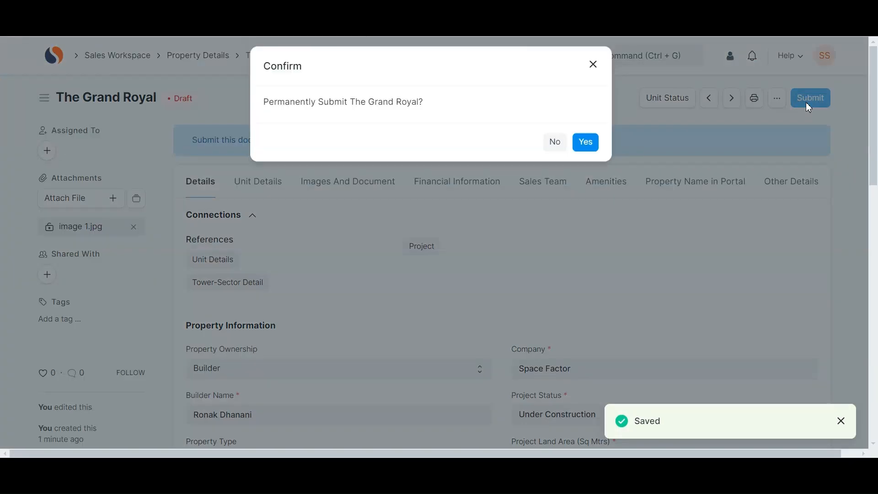
pyautogui.click(592, 156)
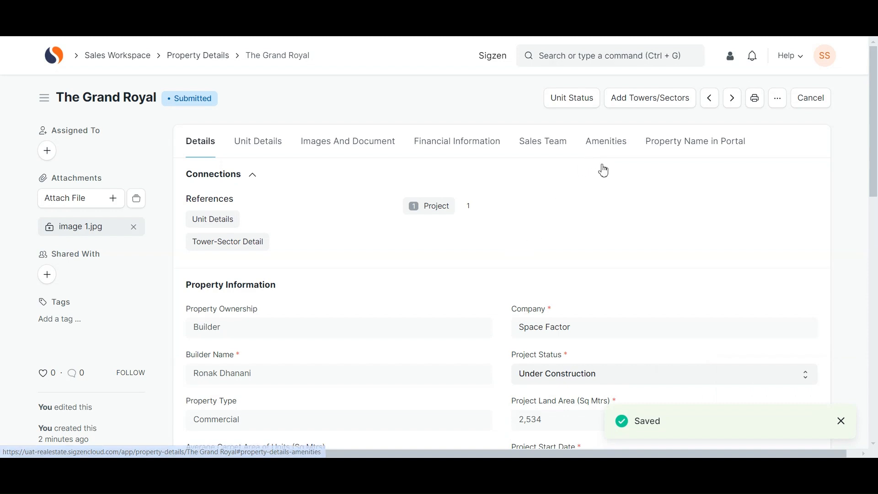
# - Add tower A as a Commercial Tower with 25 units over 5 floors
pyautogui.click(635, 109)
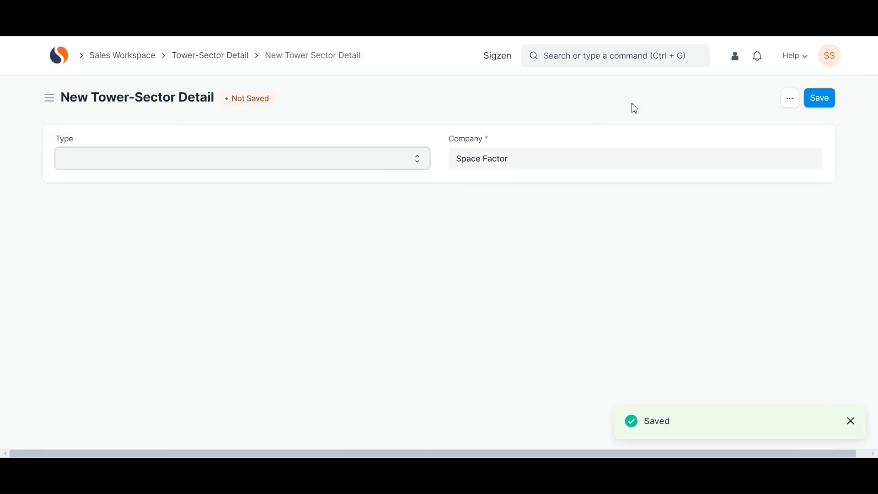
pyautogui.click(429, 164)
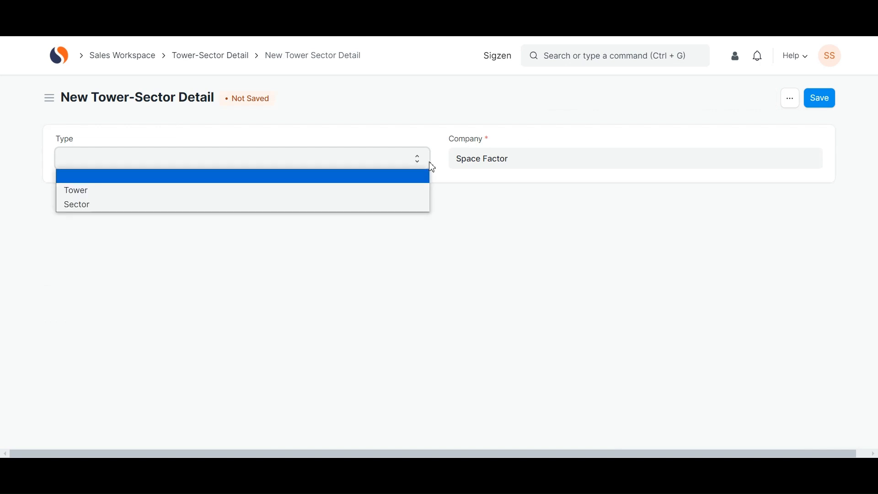
pyautogui.click(390, 191)
pyautogui.click(378, 208)
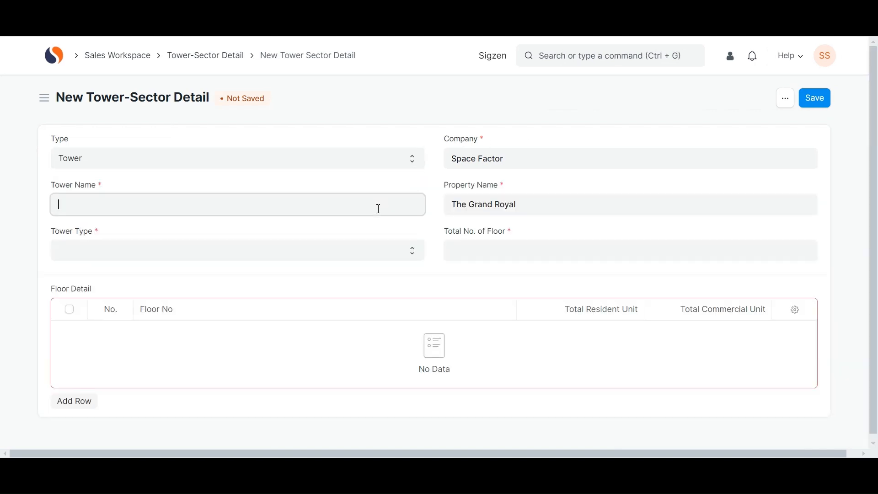
pyautogui.write('A')
pyautogui.click(328, 252)
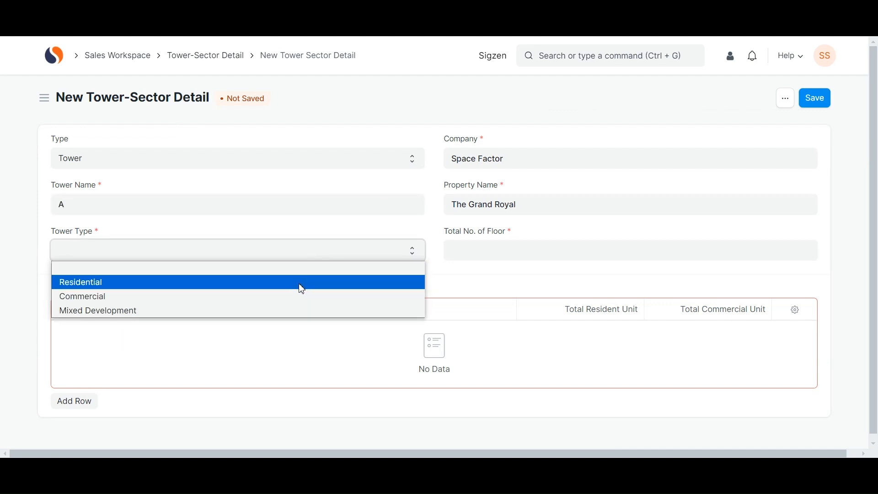
pyautogui.click(298, 295)
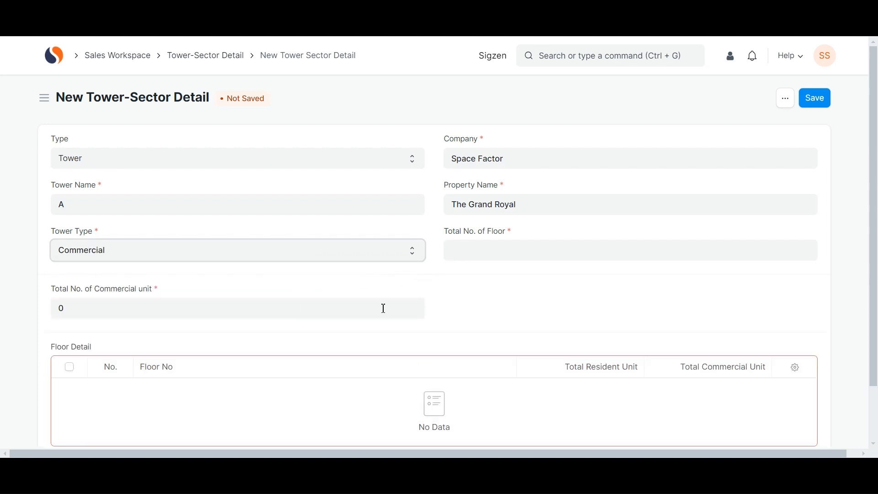
pyautogui.click(358, 310)
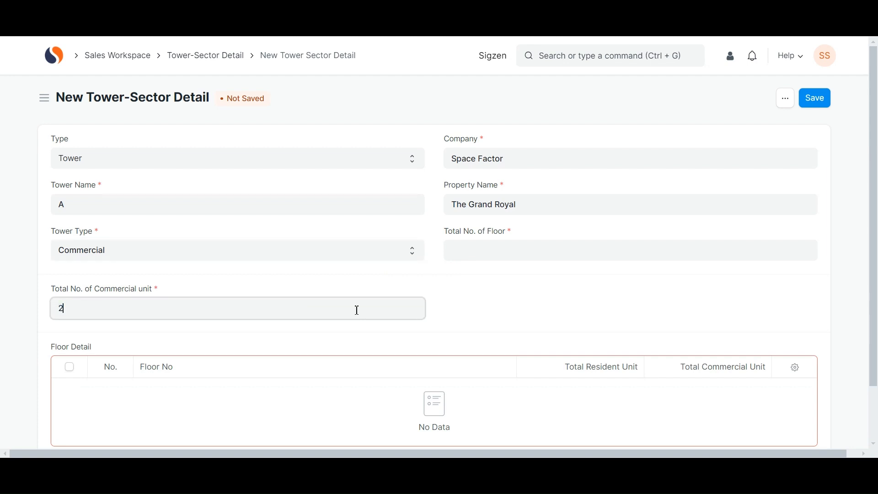
pyautogui.click(466, 260)
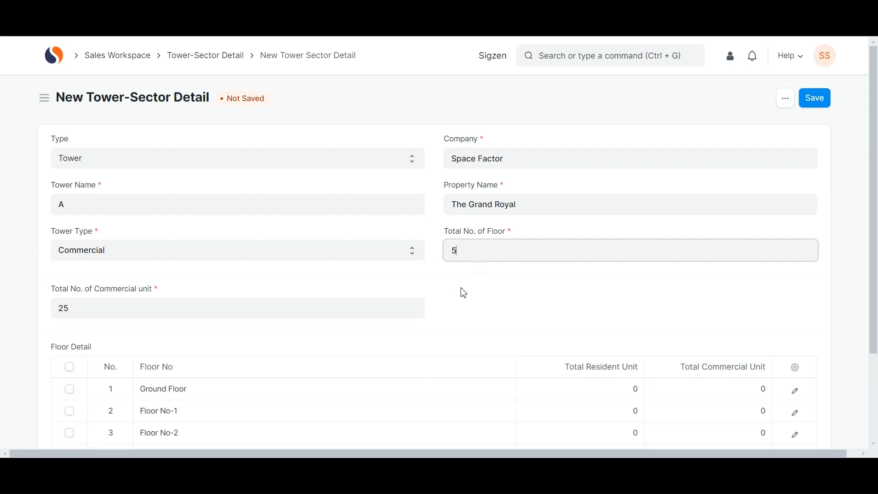
# - Set 5 commercial units on each floor, Floor No-1 through Floor No-5
pyautogui.scroll(-3, 456, 307)
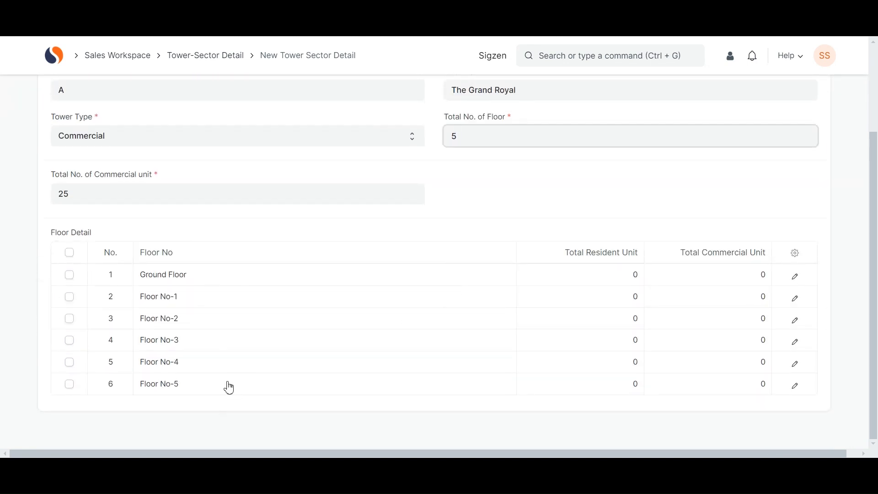
pyautogui.click(745, 298)
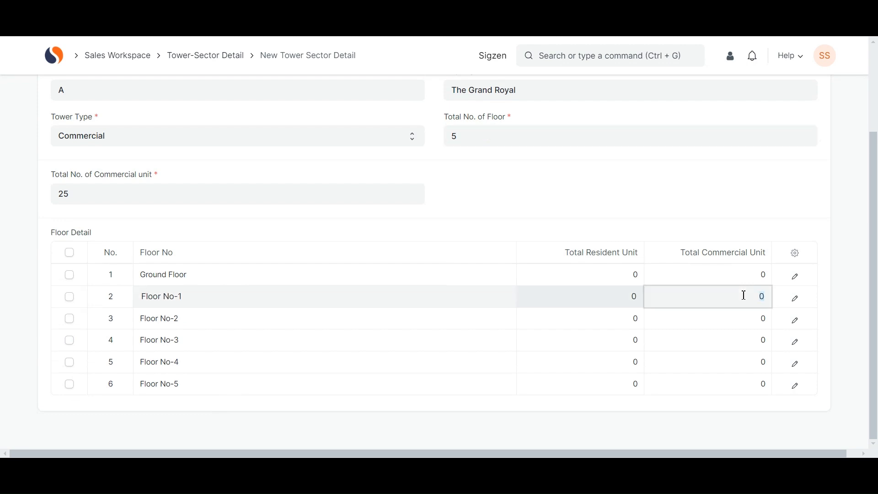
pyautogui.click(741, 320)
pyautogui.write('5')
pyautogui.click(733, 346)
pyautogui.write('5')
pyautogui.click(730, 368)
pyautogui.write('5')
pyautogui.click(727, 382)
pyautogui.write('5')
pyautogui.scroll(3, 696, 290)
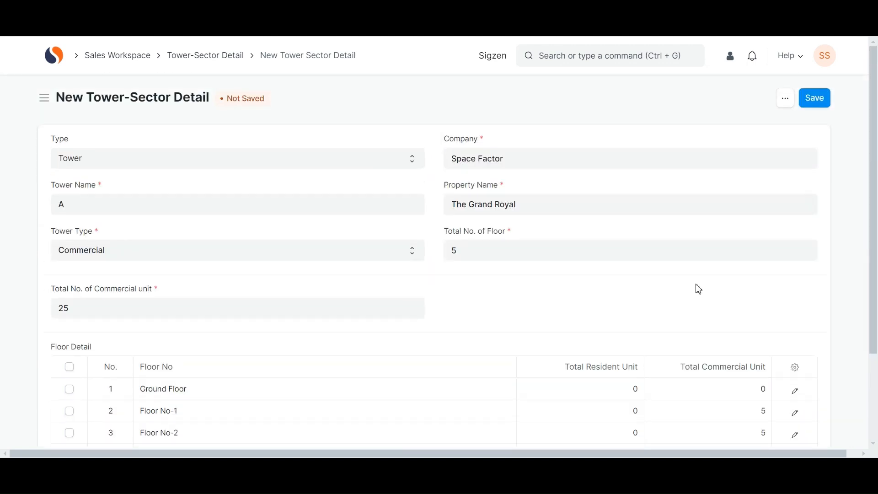
# - Save and submit the tower as The Grand Royal-A
pyautogui.click(806, 106)
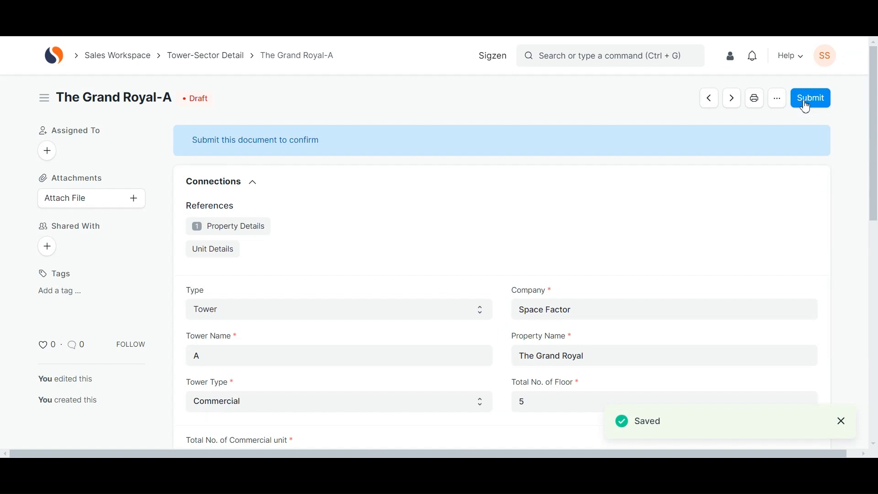
pyautogui.click(806, 105)
pyautogui.click(595, 155)
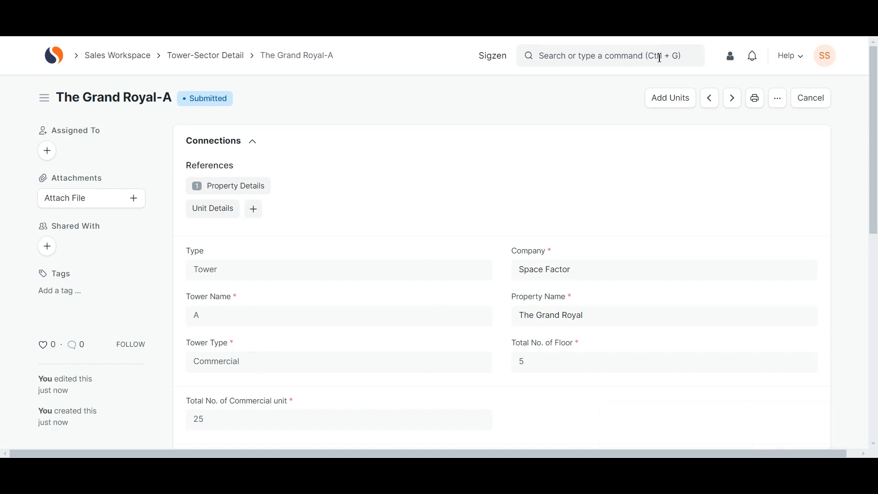
pyautogui.click(667, 97)
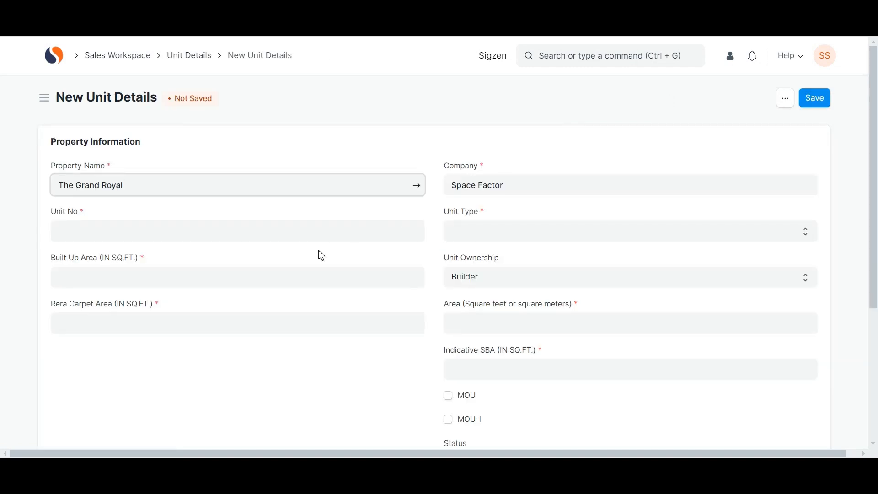
# - Enter unit number 101 with Rera carpet area 3113
pyautogui.click(329, 237)
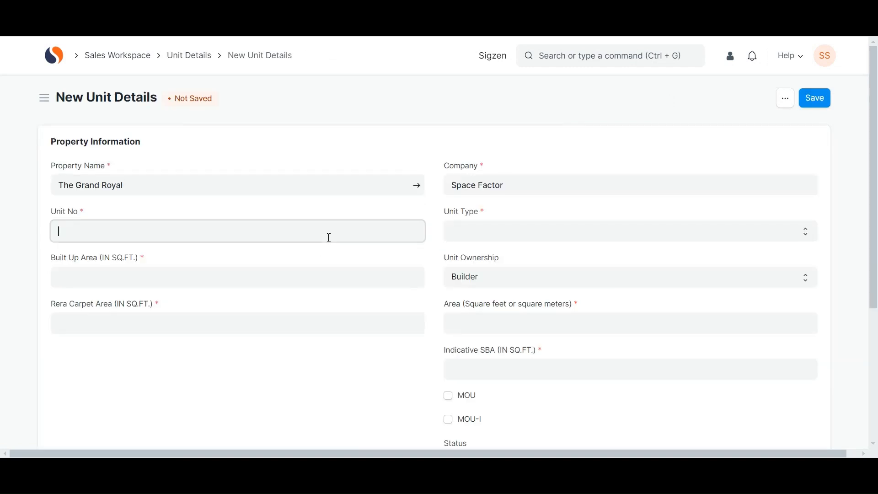
pyautogui.write('101')
pyautogui.click(277, 287)
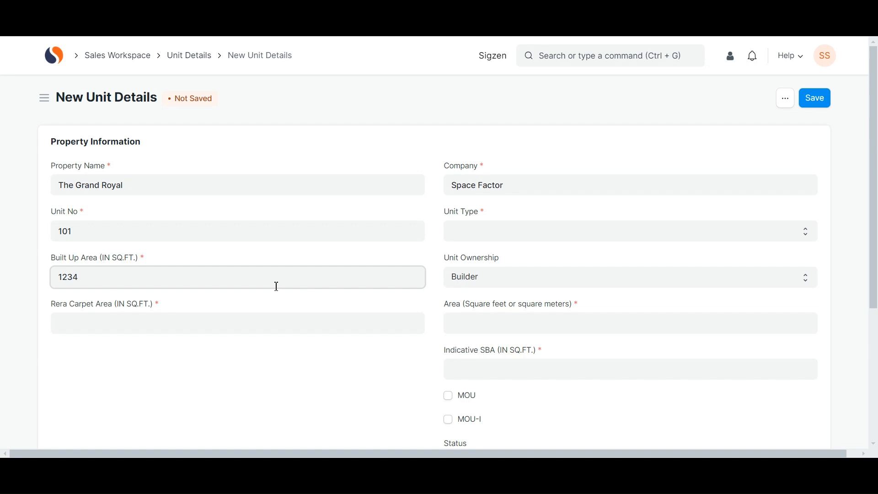
pyautogui.click(244, 325)
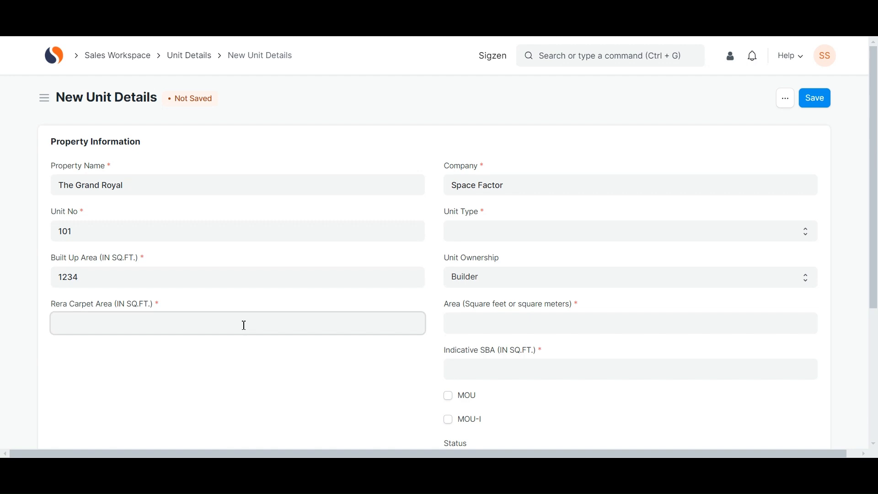
pyautogui.write('3113')
# - Make unit 101 an Office on Floor No-1 with area 13 and indicative SBA 1341, then save
pyautogui.click(469, 231)
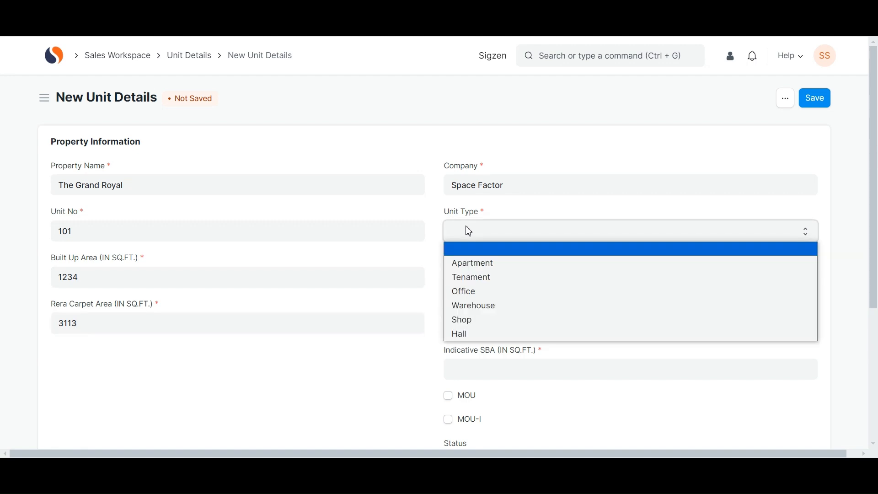
pyautogui.click(465, 295)
pyautogui.click(323, 284)
pyautogui.click(320, 295)
pyautogui.click(472, 328)
pyautogui.write('13')
pyautogui.click(459, 369)
pyautogui.write('1341')
pyautogui.scroll(-5, 459, 370)
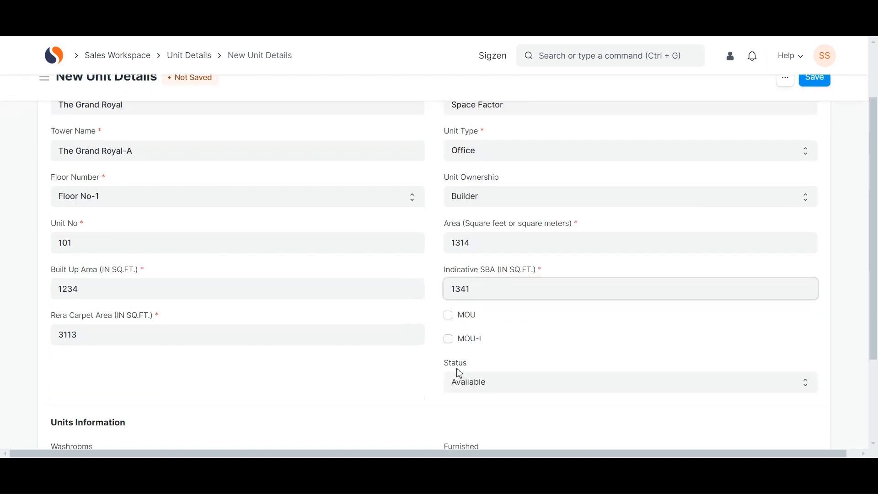
pyautogui.scroll(5, 472, 311)
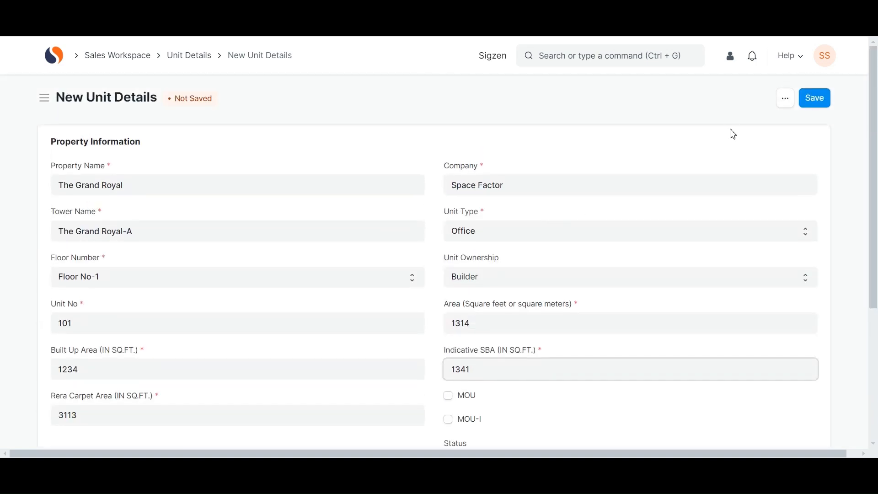
pyautogui.click(818, 98)
pyautogui.click(825, 101)
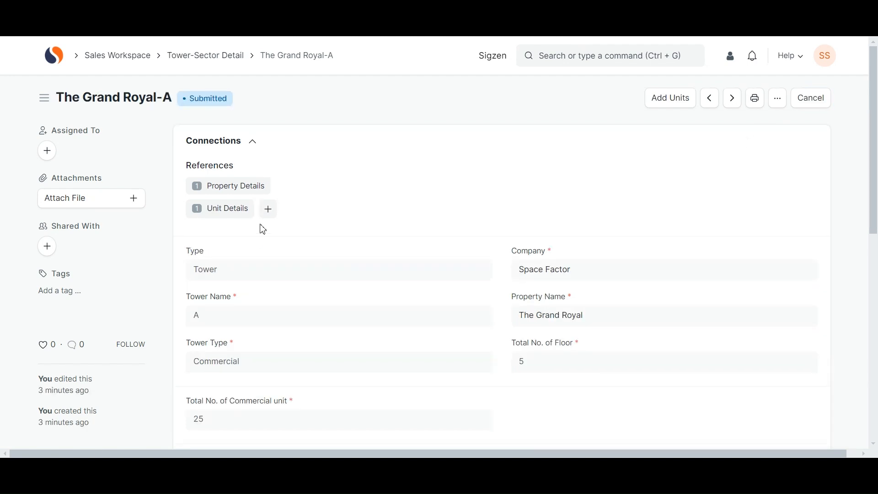
# - Create unit 102 with built up area 34134 and Rera carpet area 1234
pyautogui.click(268, 209)
pyautogui.click(266, 236)
pyautogui.write('102')
pyautogui.click(237, 268)
pyautogui.write('34134')
pyautogui.click(197, 329)
pyautogui.write('1234')
# - Set unit 102 as an Office on Floor No-1, area 13, indicative SBA 1313, and save
pyautogui.click(465, 235)
pyautogui.click(455, 290)
pyautogui.click(363, 288)
pyautogui.click(483, 323)
pyautogui.write('13')
pyautogui.click(470, 364)
pyautogui.write('1313')
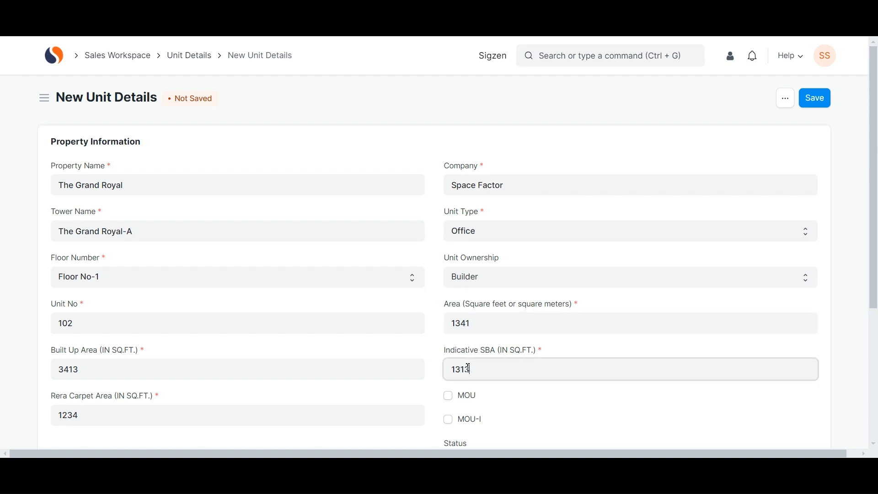
pyautogui.scroll(-5, 465, 368)
pyautogui.scroll(5, 464, 368)
pyautogui.click(824, 98)
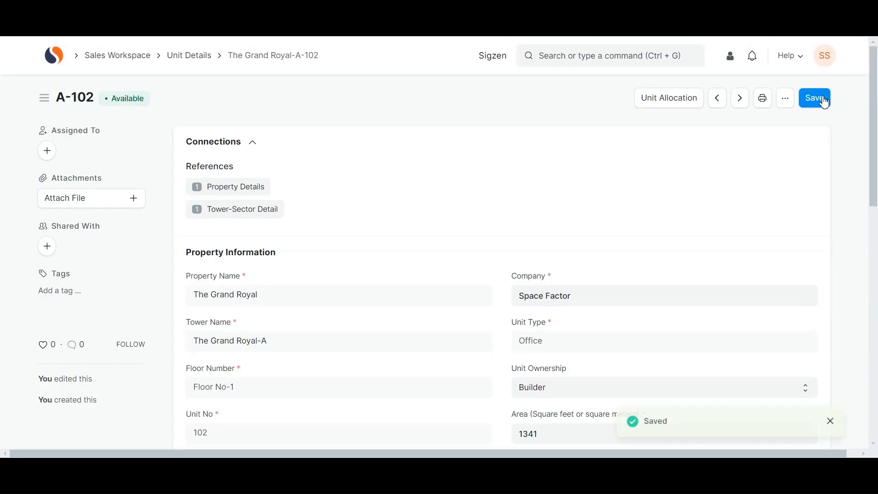
pyautogui.click(671, 100)
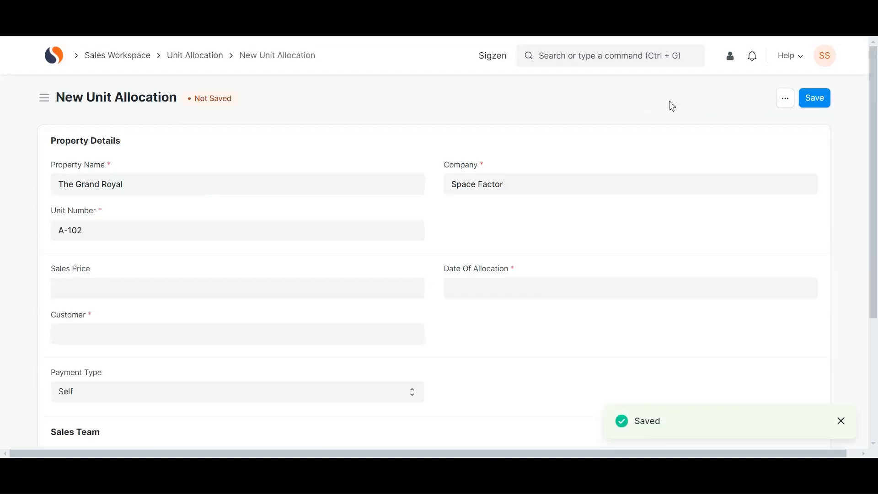
# - Enter sales price 50,00,000.00, choose the customer, and date the allocation today (16-10-2024)
pyautogui.click(315, 293)
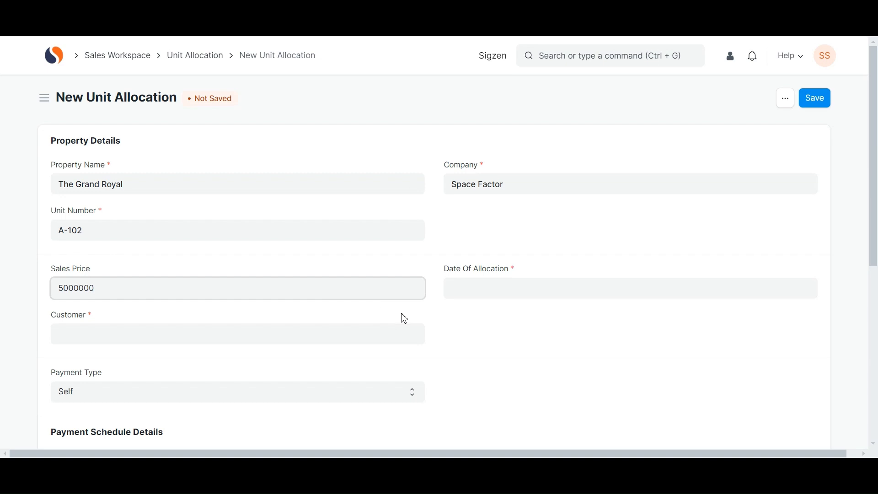
pyautogui.click(367, 339)
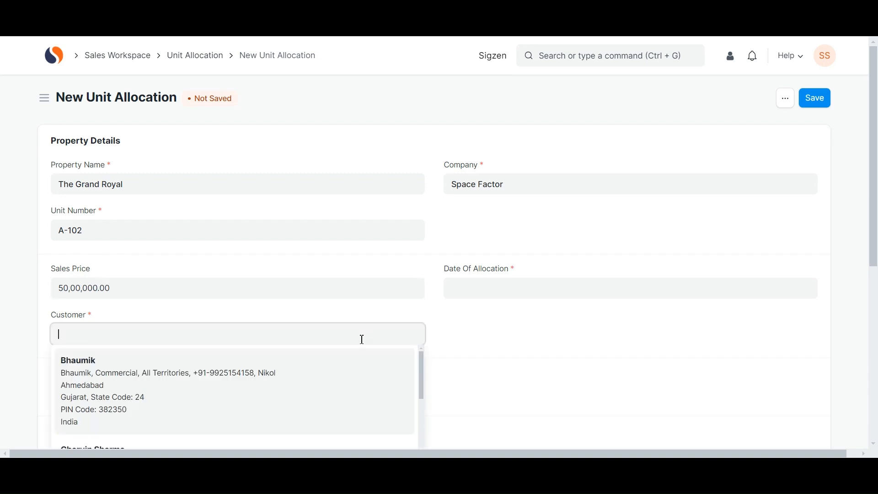
pyautogui.scroll(-2, 310, 370)
pyautogui.click(288, 390)
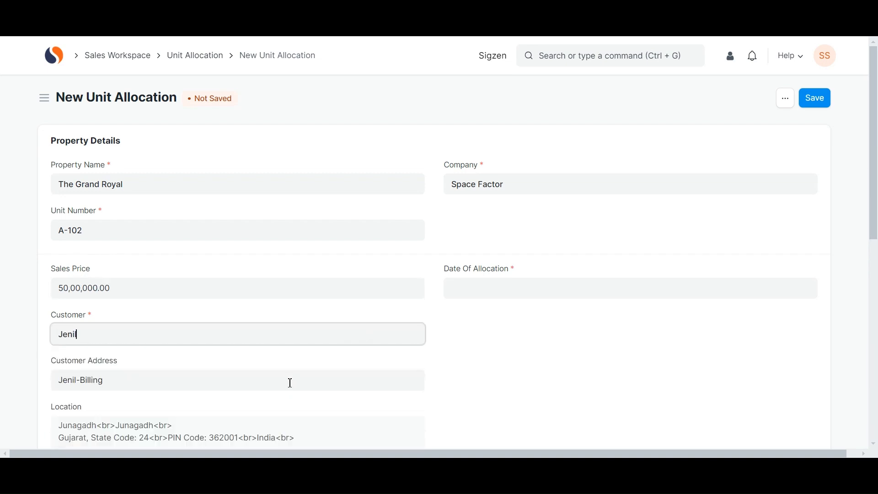
pyautogui.scroll(-5, 344, 373)
pyautogui.scroll(5, 346, 375)
pyautogui.click(484, 288)
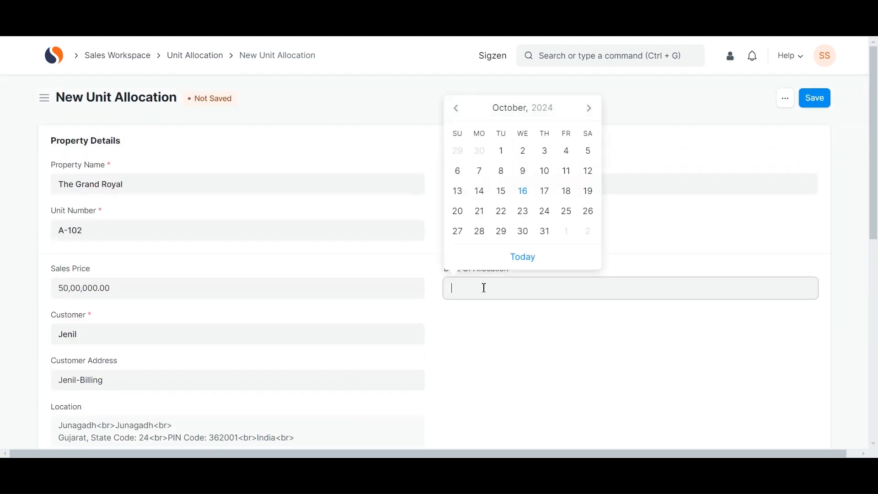
pyautogui.click(525, 256)
# - Add a Sales Team row with a primary sales person at 100% contribution
pyautogui.scroll(-5, 498, 355)
pyautogui.scroll(-4, 498, 355)
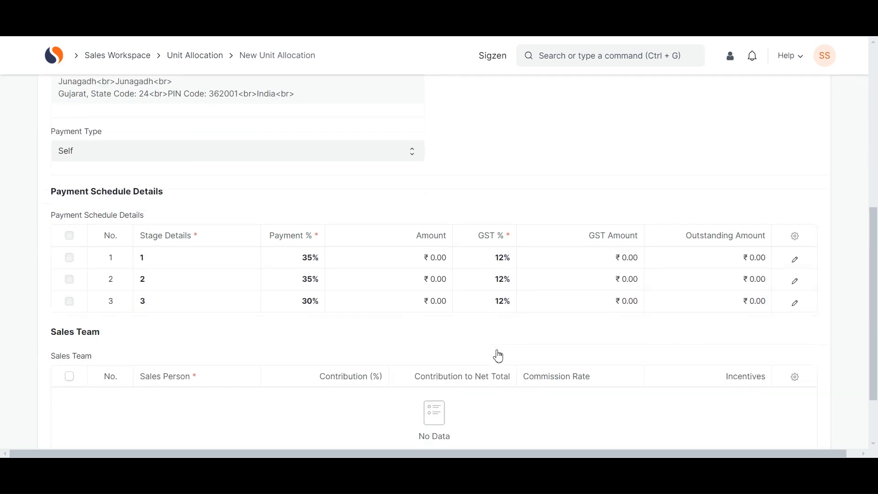
pyautogui.scroll(-1, 445, 279)
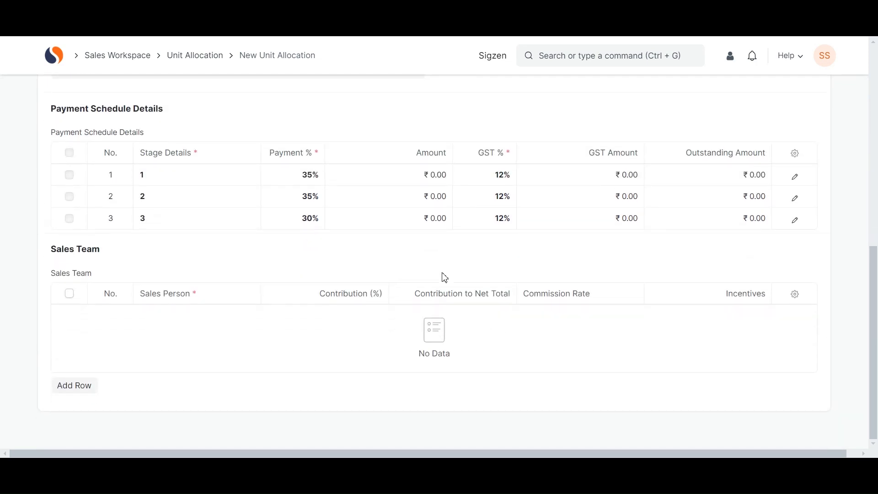
pyautogui.click(75, 386)
pyautogui.click(162, 362)
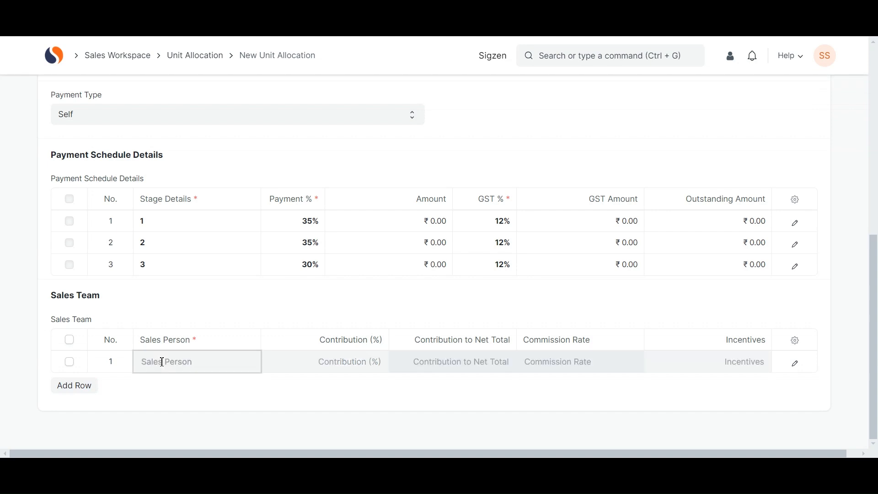
pyautogui.click(158, 426)
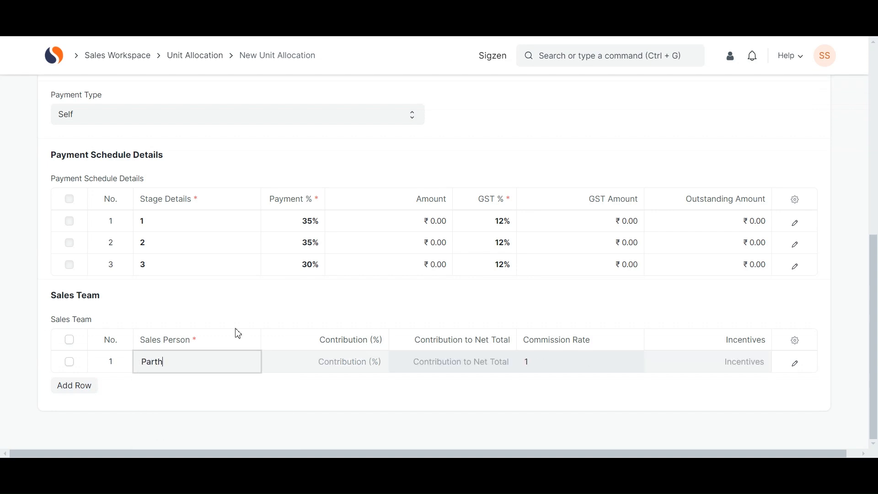
pyautogui.click(307, 368)
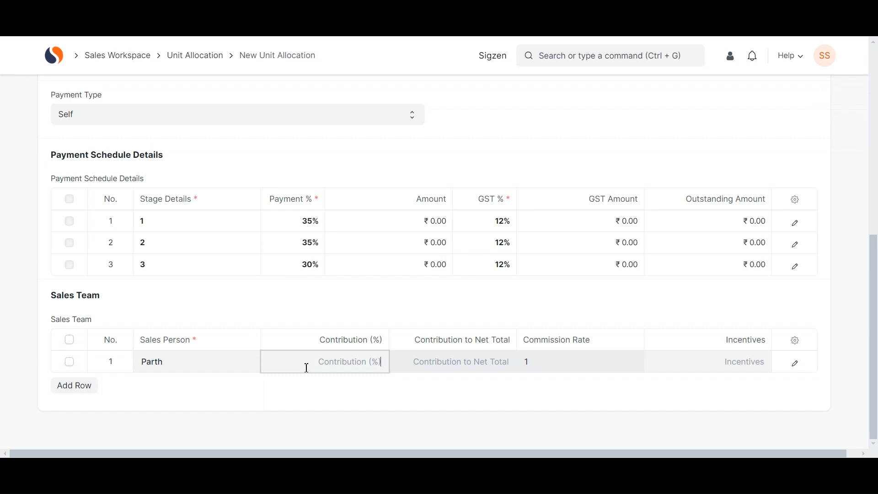
pyautogui.write('1')
pyautogui.click(343, 381)
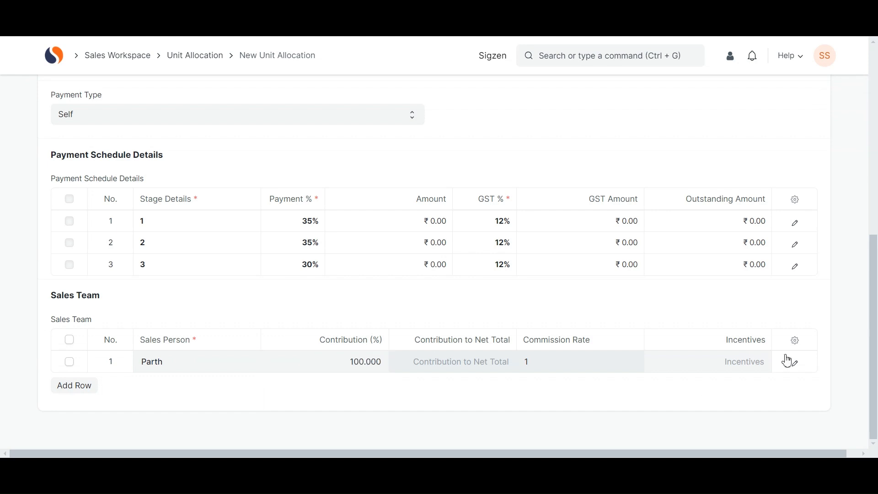
pyautogui.click(789, 362)
pyautogui.click(74, 357)
pyautogui.click(291, 109)
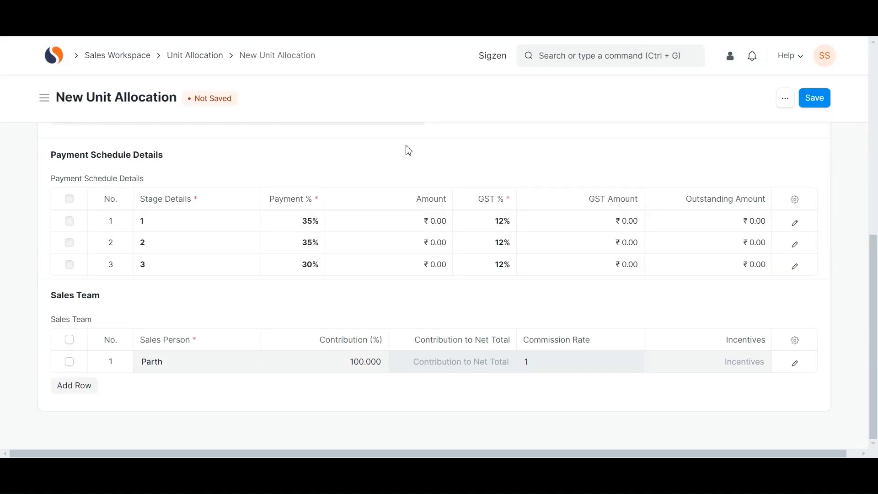
# - Save and submit the A-102 unit allocation
pyautogui.click(822, 106)
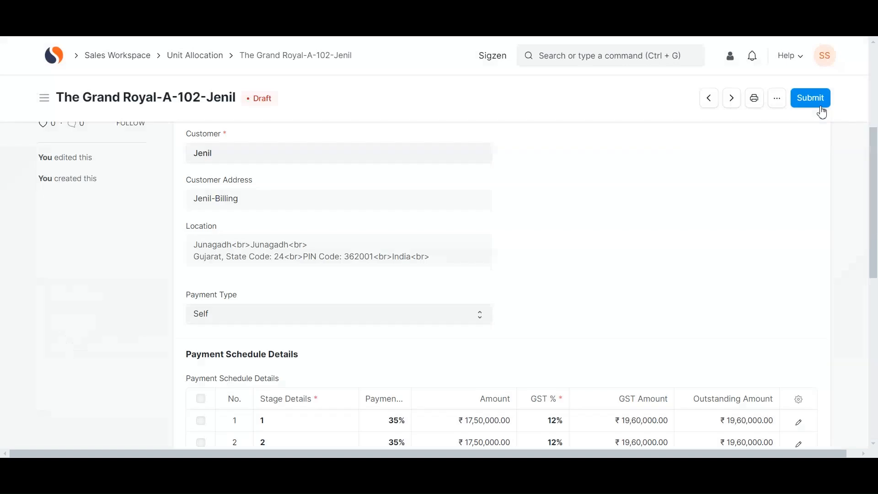
pyautogui.click(813, 103)
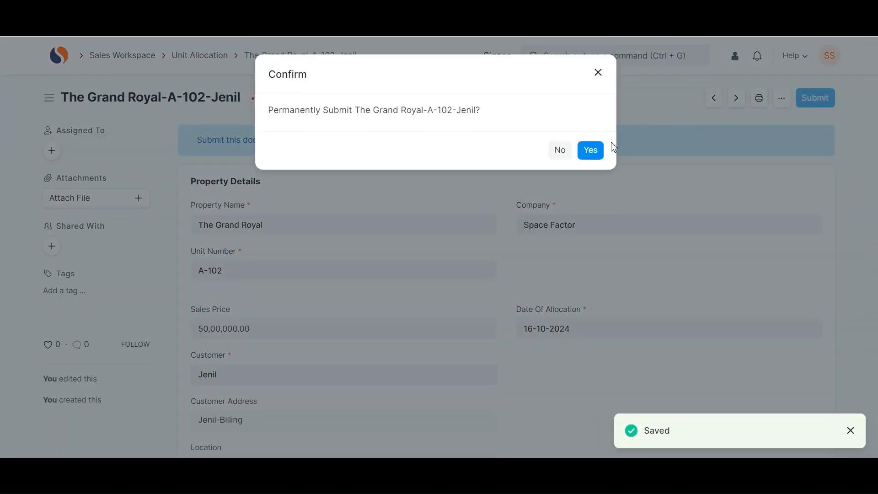
pyautogui.click(599, 151)
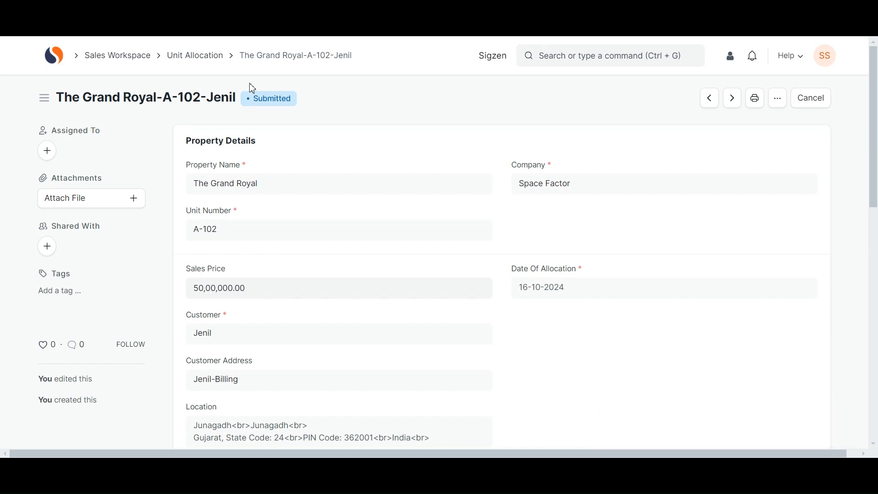
# - Find The Grand Royal via 'property details' search and view tower A's unit status
pyautogui.click(572, 61)
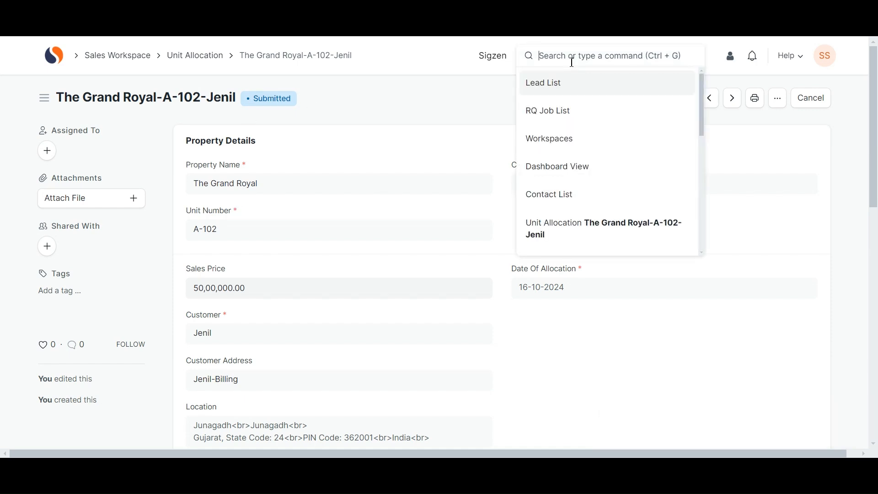
pyautogui.write('property detai')
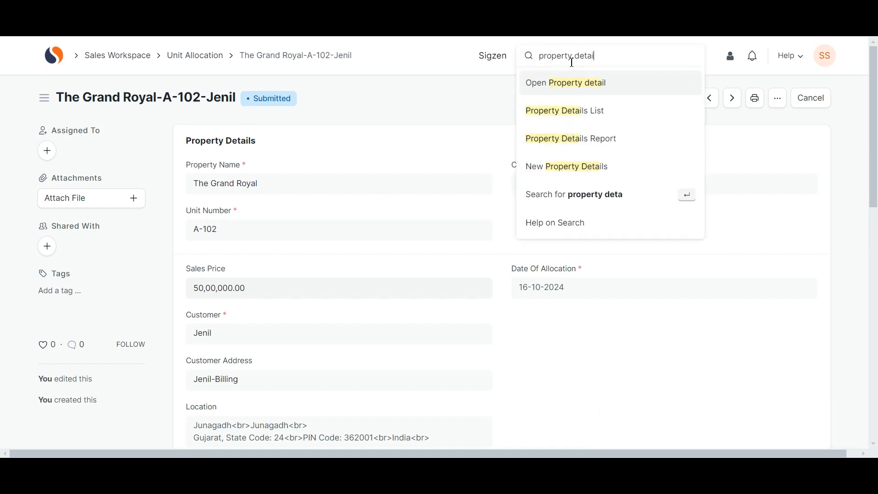
pyautogui.write('ls')
pyautogui.click(564, 83)
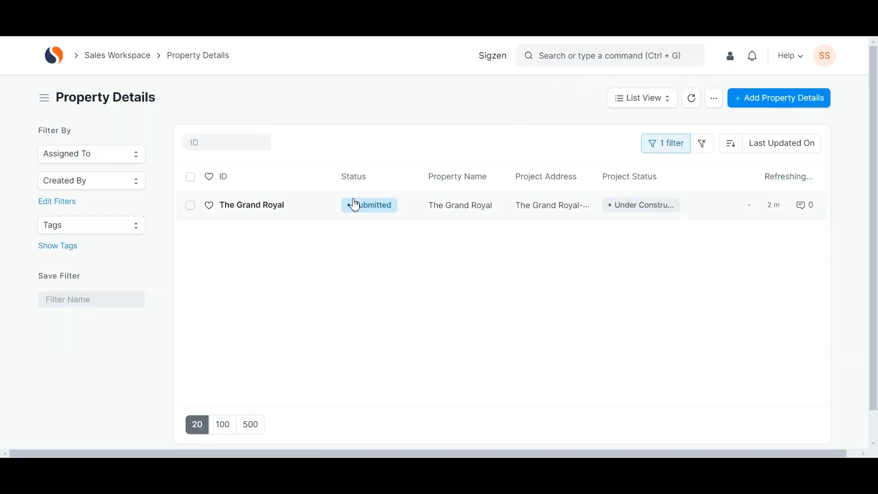
pyautogui.click(320, 208)
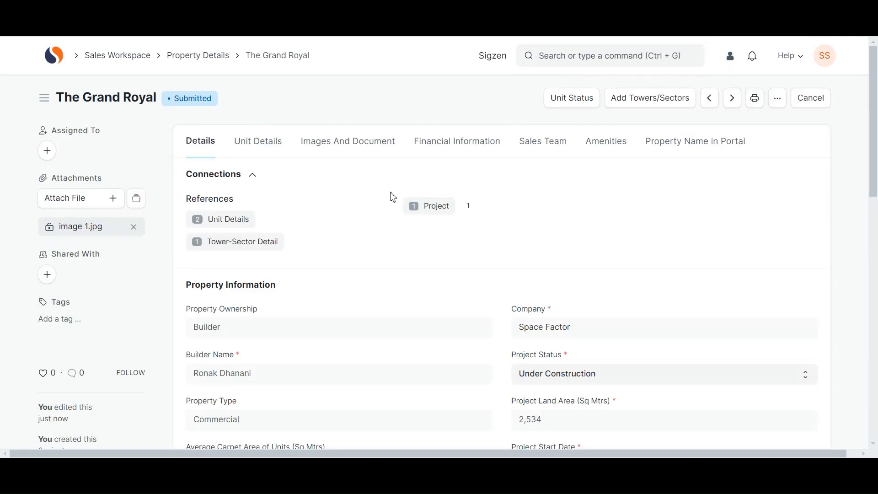
pyautogui.click(557, 109)
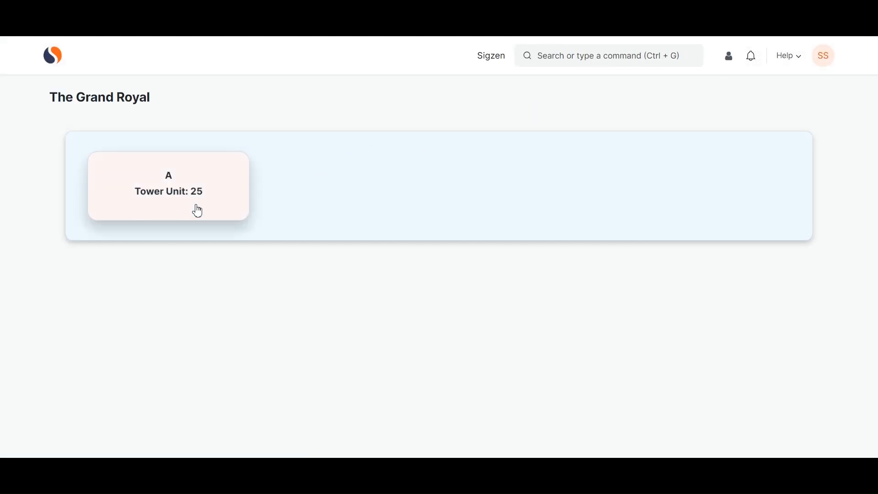
pyautogui.click(186, 206)
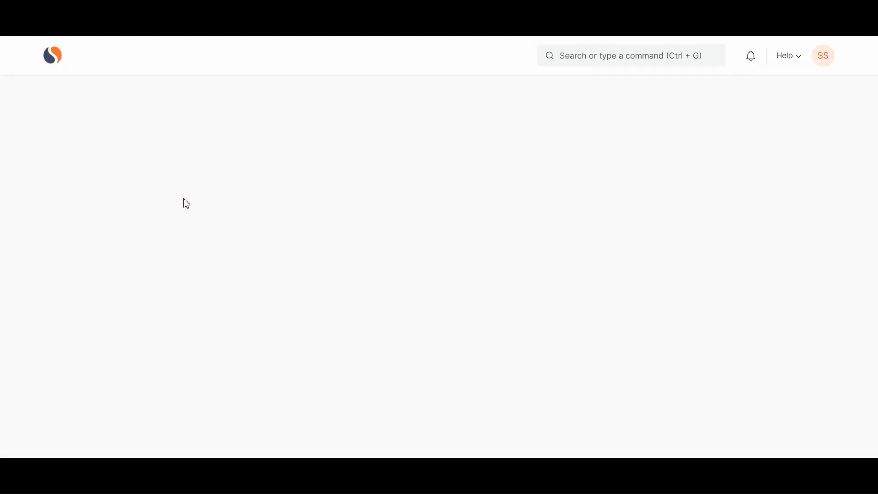